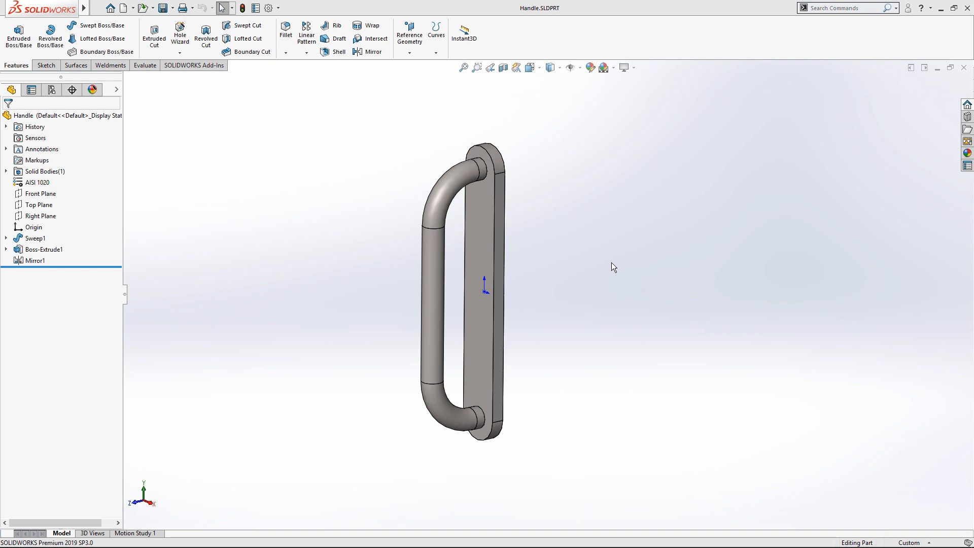
Step: Create a new part from the Part_IN template and insert the Handle part at the origin with no translation
click(124, 9)
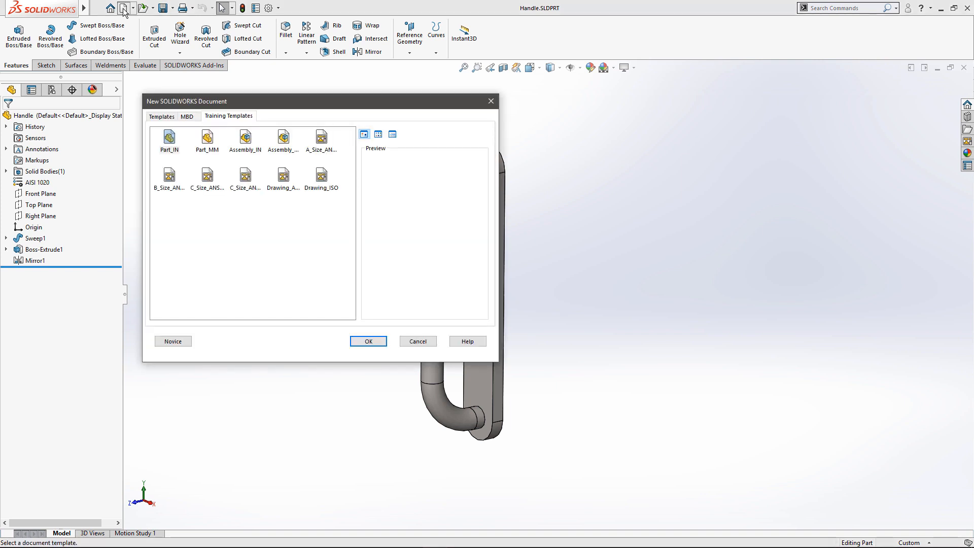
click(370, 342)
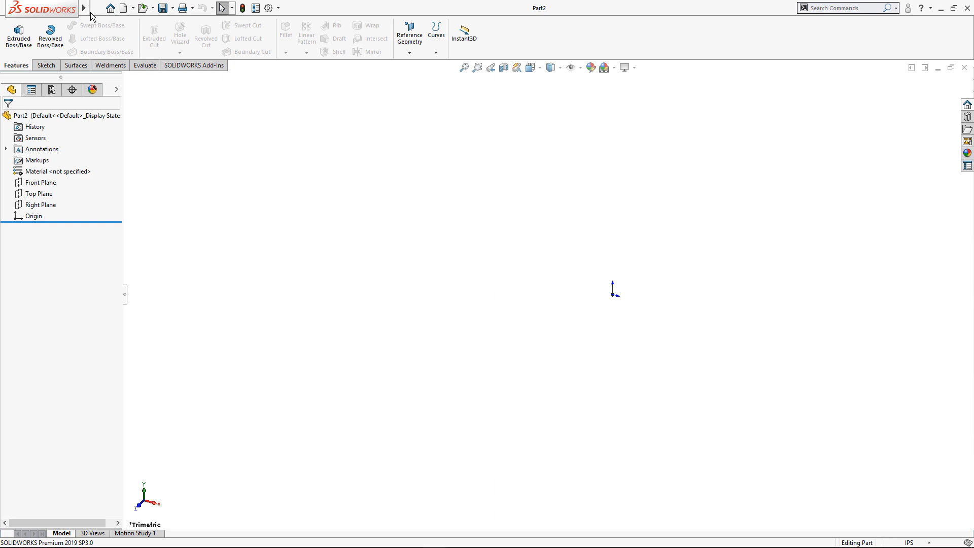
mouse_move(84, 9)
click(156, 9)
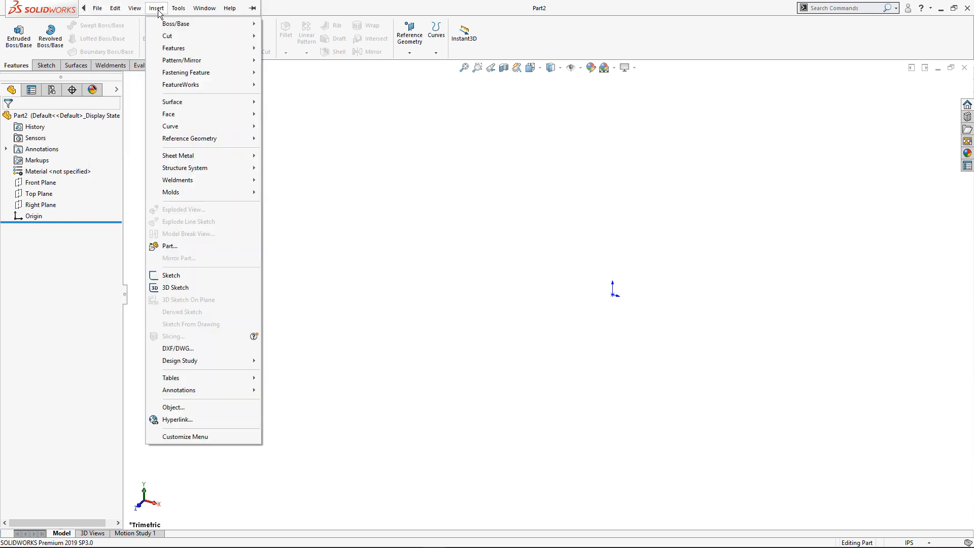
click(175, 249)
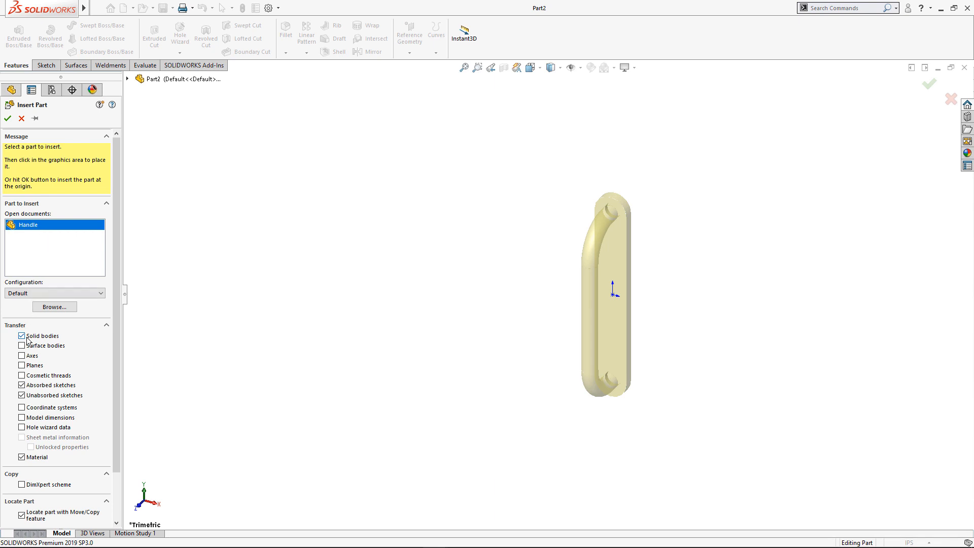
click(8, 118)
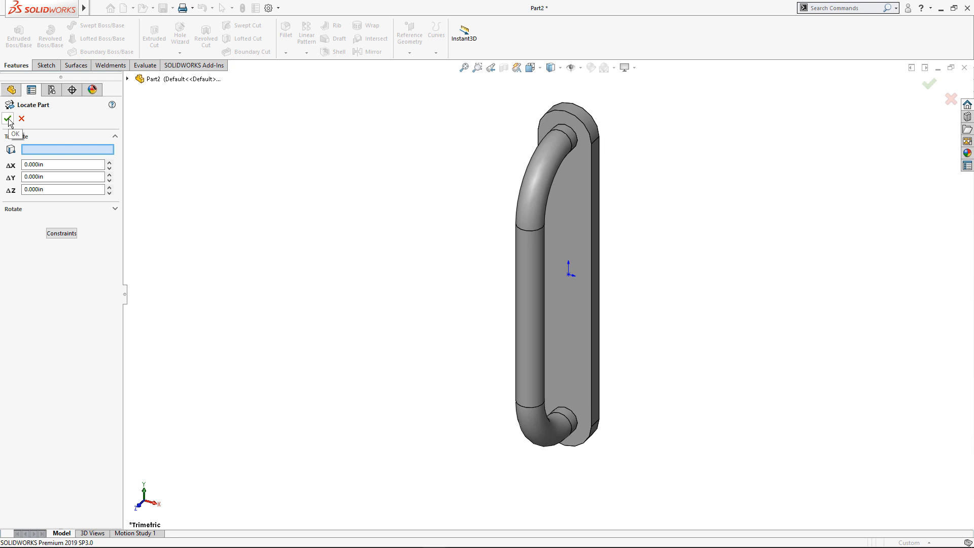
click(8, 119)
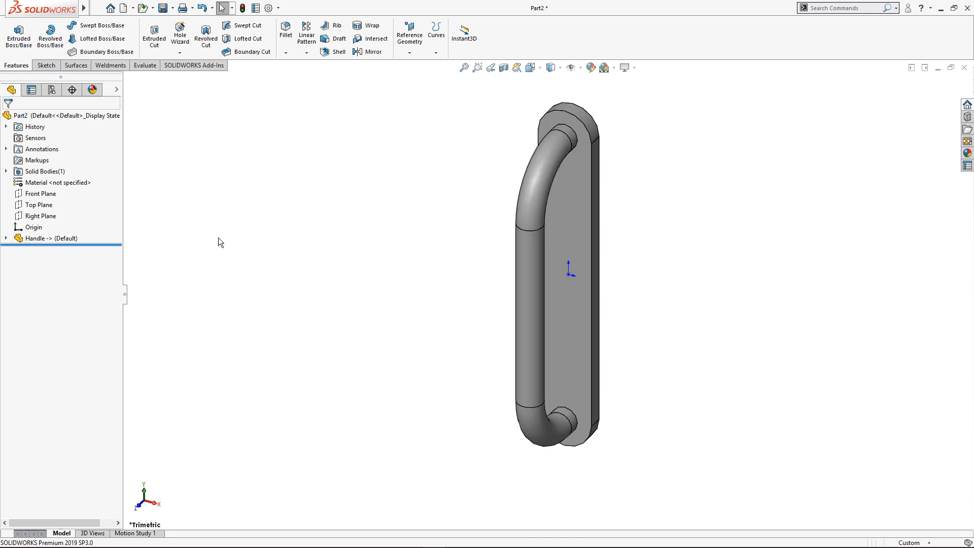
Step: Save the new part as HandleMold.SLDPRT in the Split Example folder, replacing the existing file
key(ctrl+s)
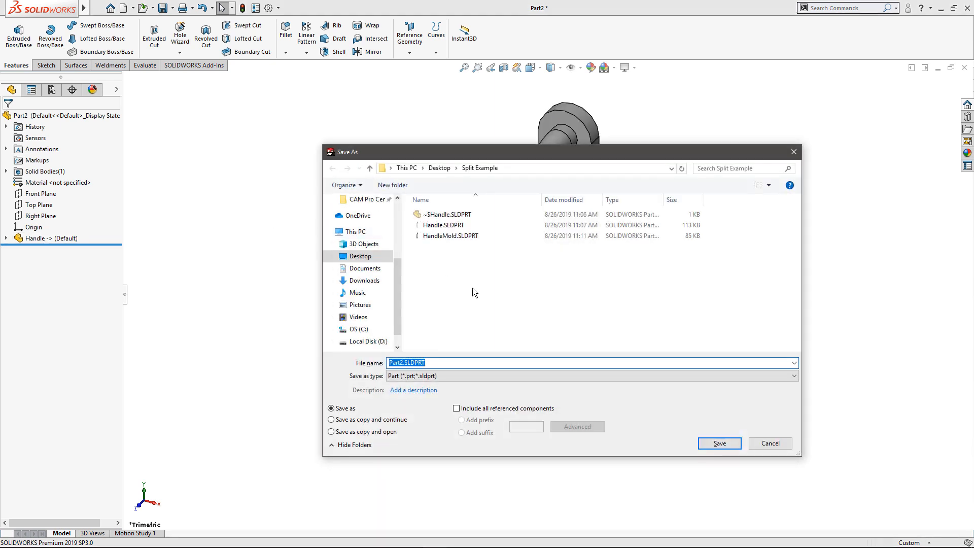
click(463, 237)
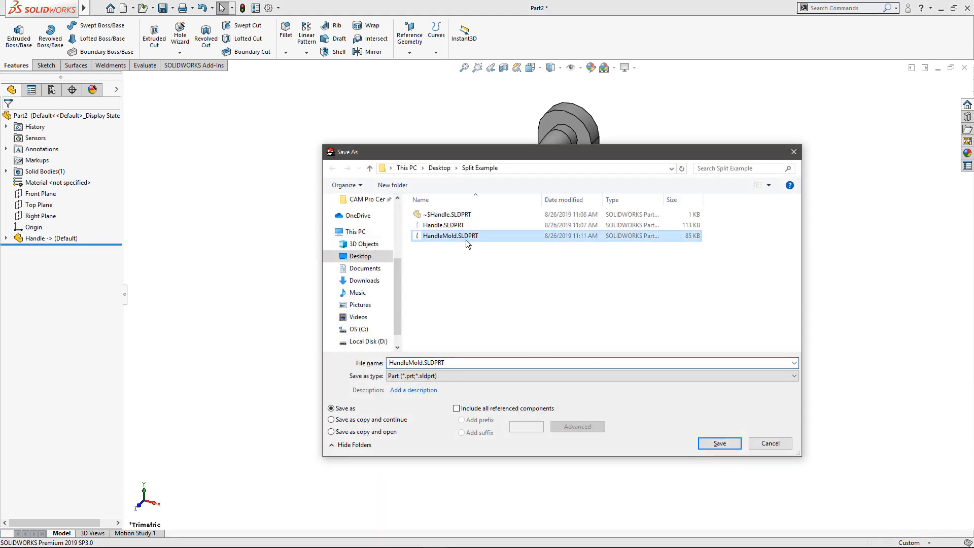
click(718, 443)
click(503, 280)
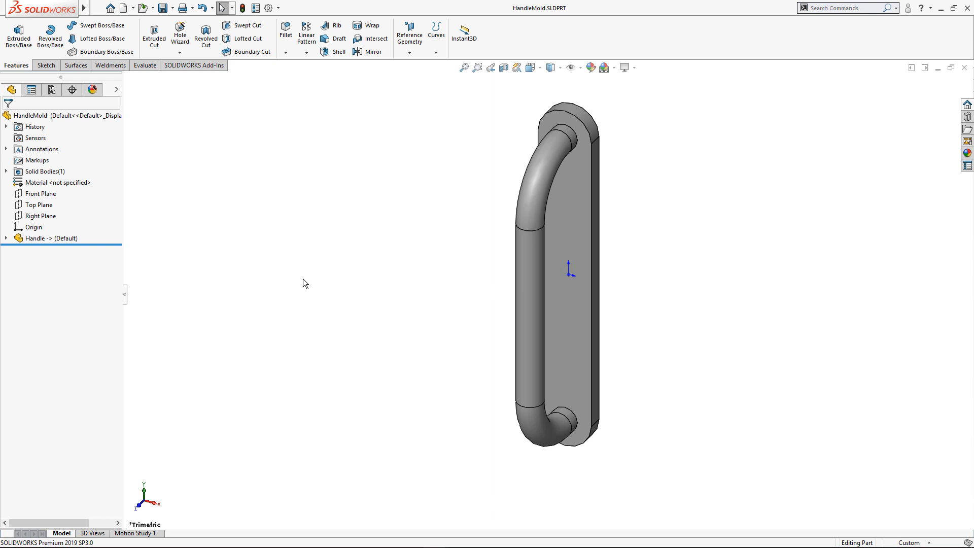
Step: Sketch a center rectangle on the Right Plane, centred on the origin around the handle, about 4.03 in wide and 6.89 in high
click(48, 217)
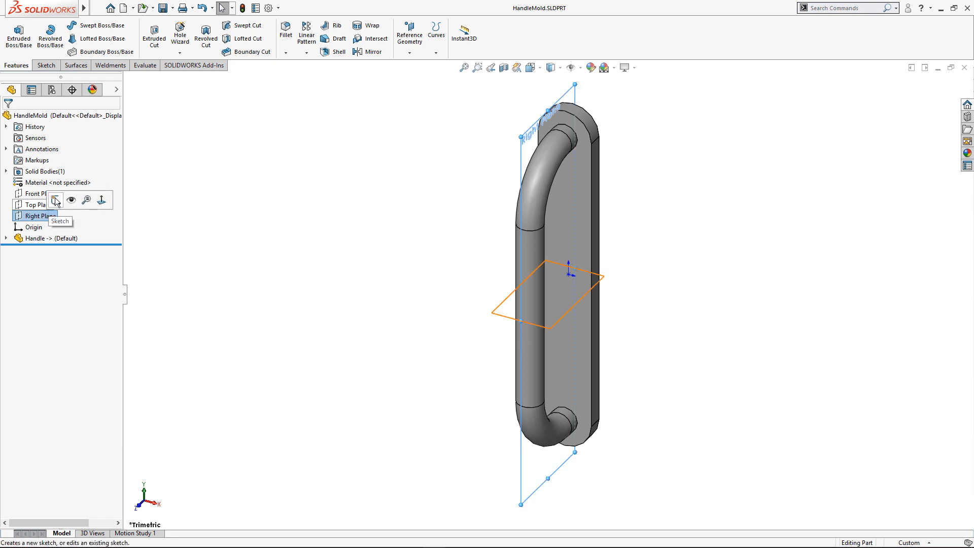
click(56, 201)
mouse_move(327, 246)
middle_down()
mouse_move(440, 313)
mouse_move(432, 269)
mouse_move(395, 233)
mouse_move(401, 275)
middle_up()
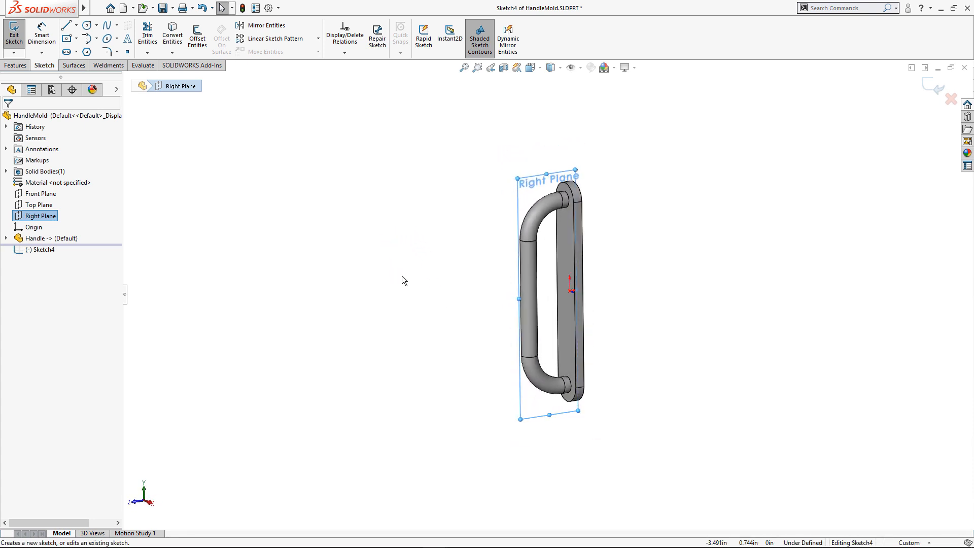
click(67, 38)
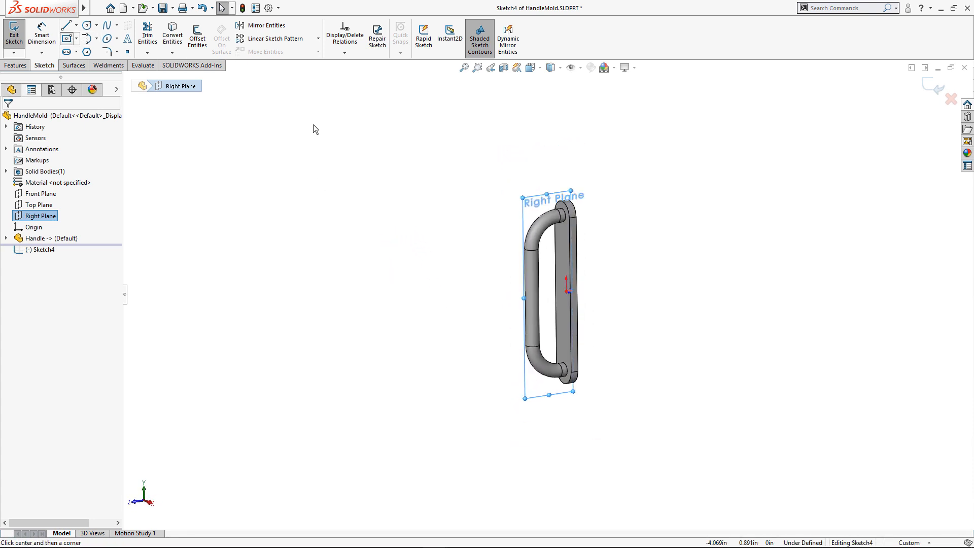
click(568, 293)
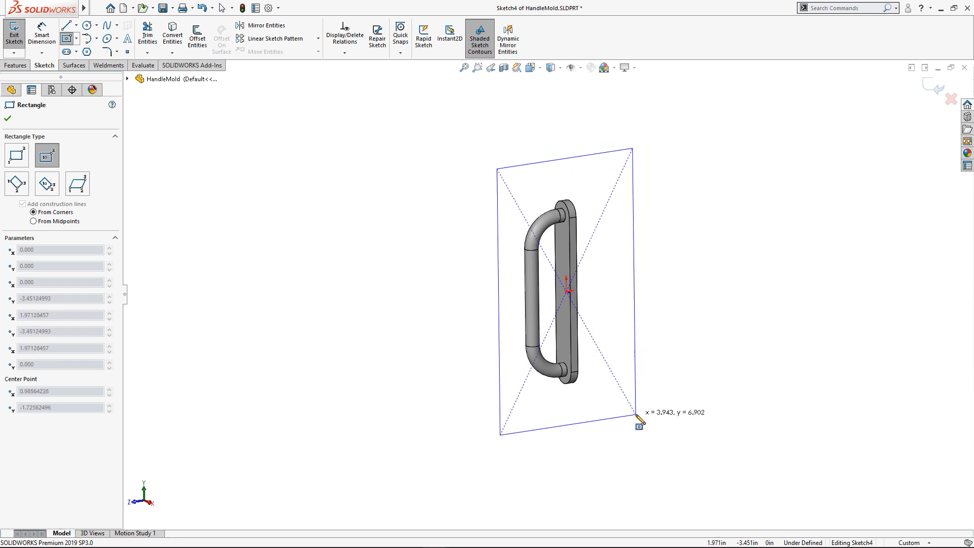
click(638, 414)
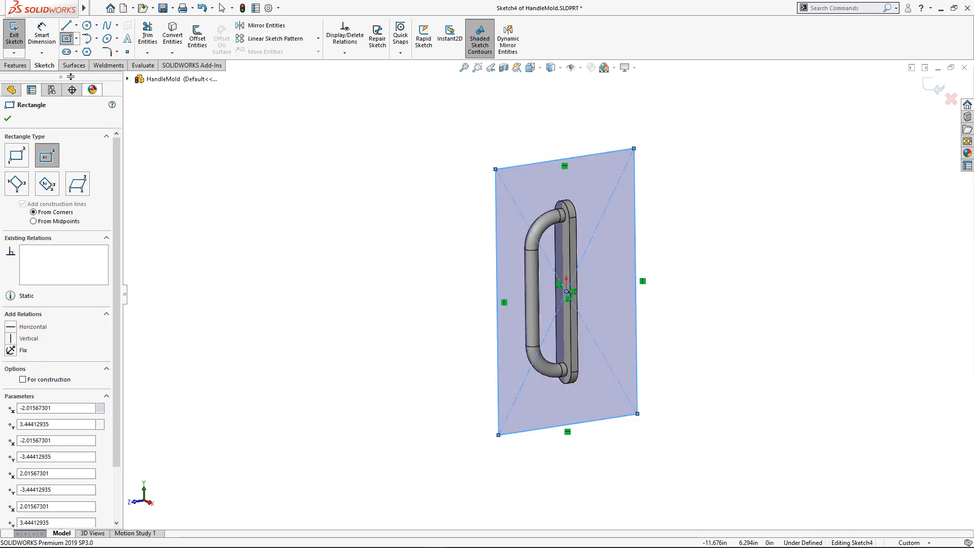
Step: Extrude the rectangle 2 in with the Mid Plane end condition and Merge result off, as a separate body
click(23, 66)
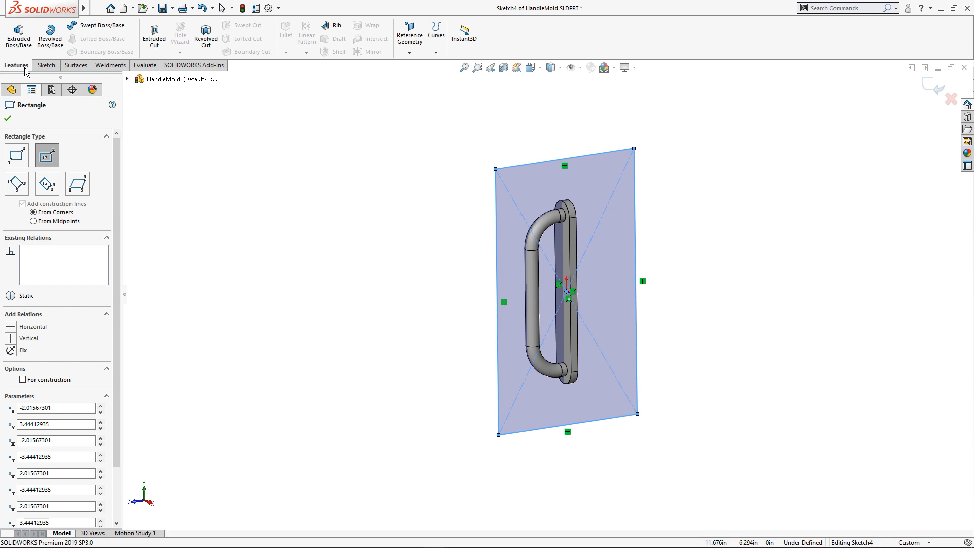
click(20, 35)
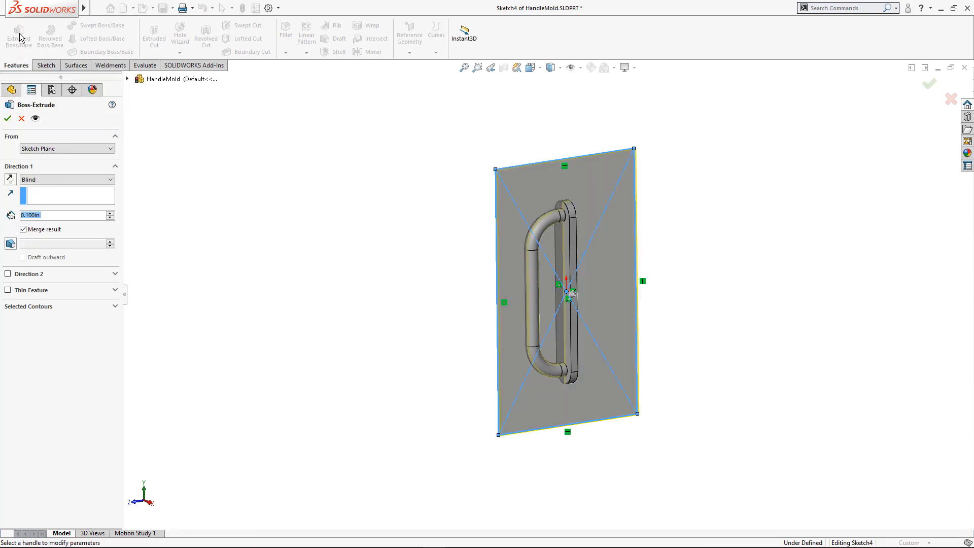
click(68, 180)
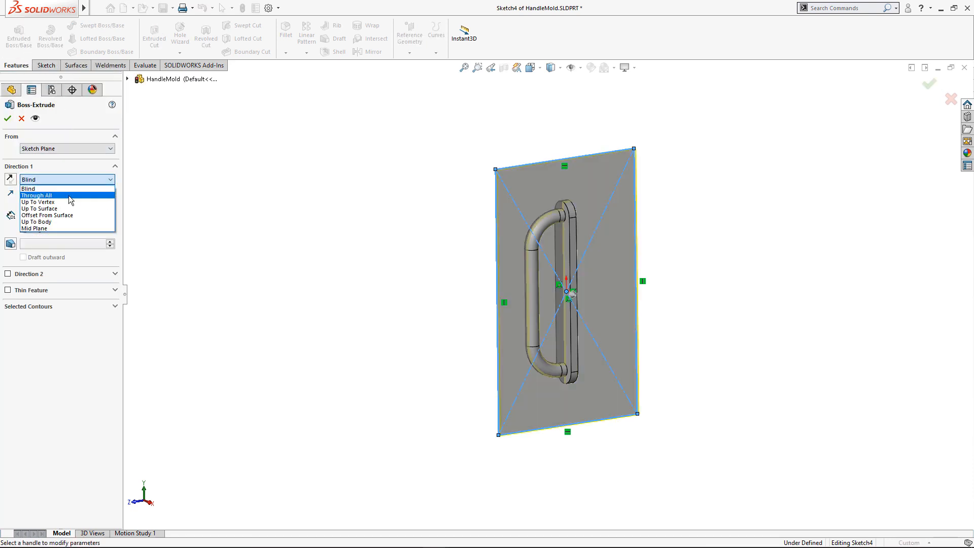
click(68, 228)
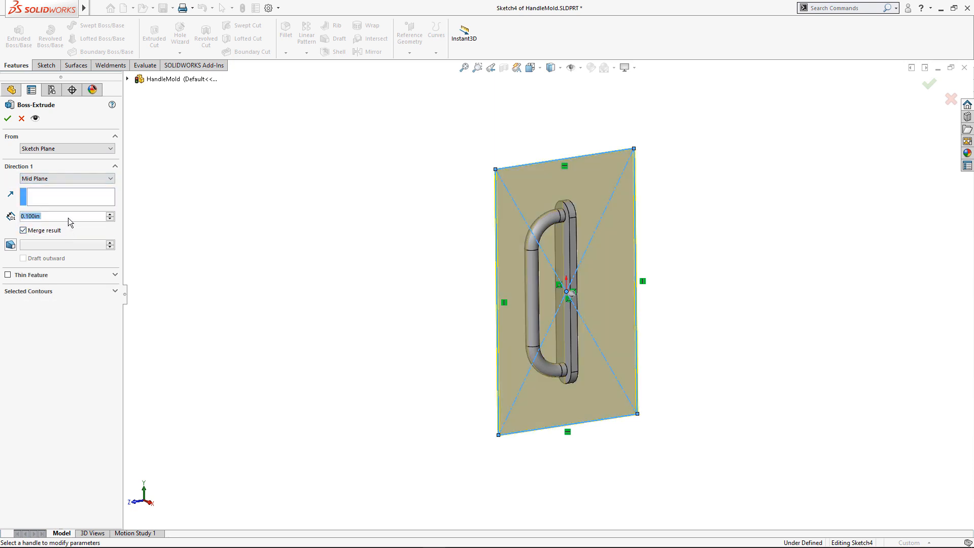
text(2)
key(Return)
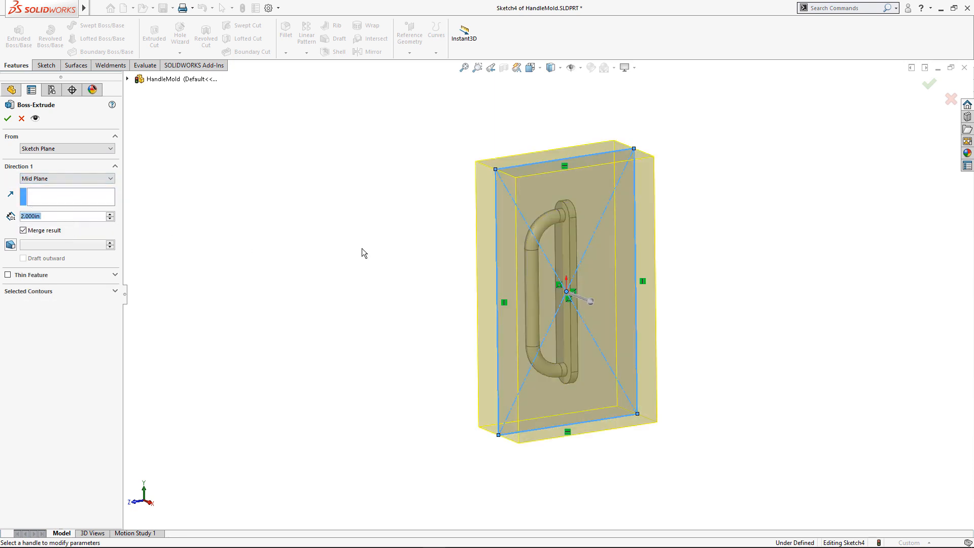
middle_drag(507, 272, 522, 290)
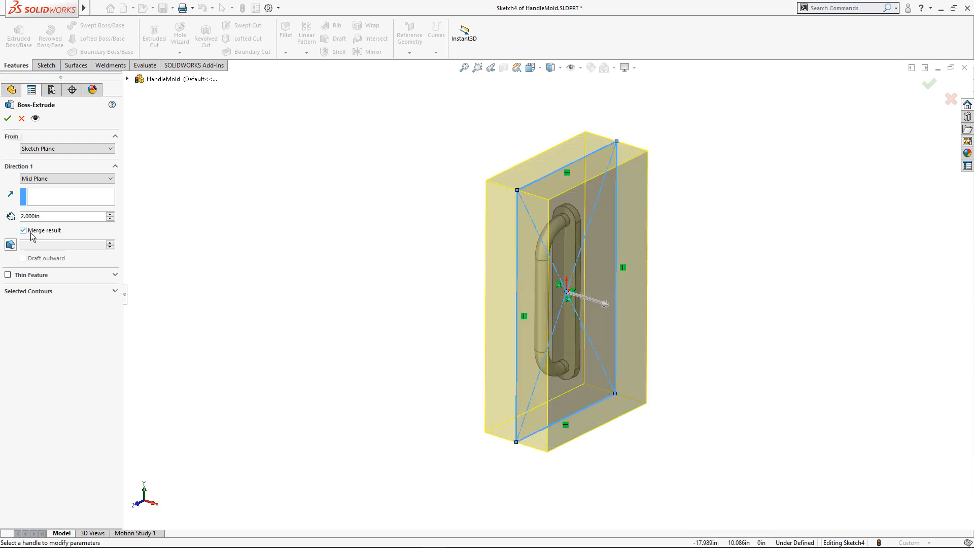
key(ctrl)
key(ctrl)
click(9, 120)
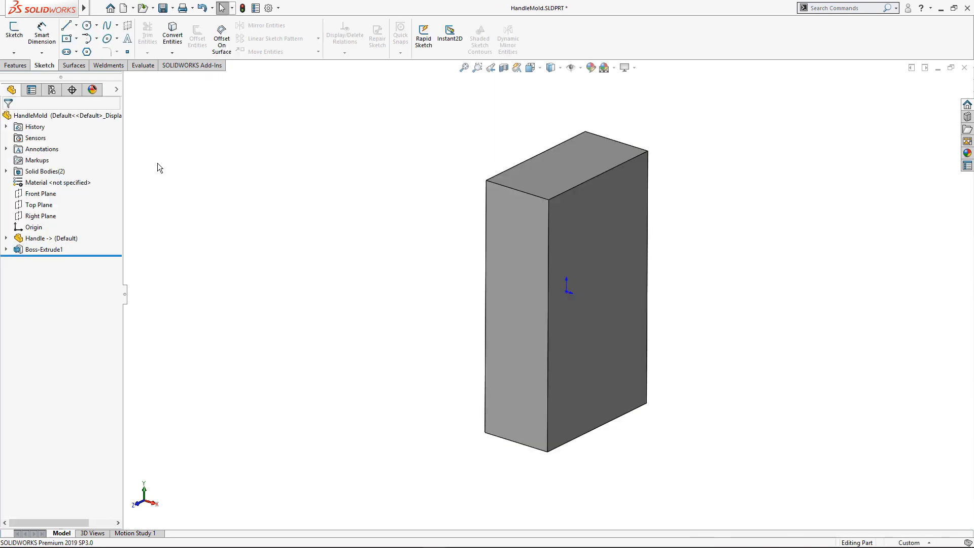
Step: List the solid bodies and make the extruded block body transparent
click(7, 172)
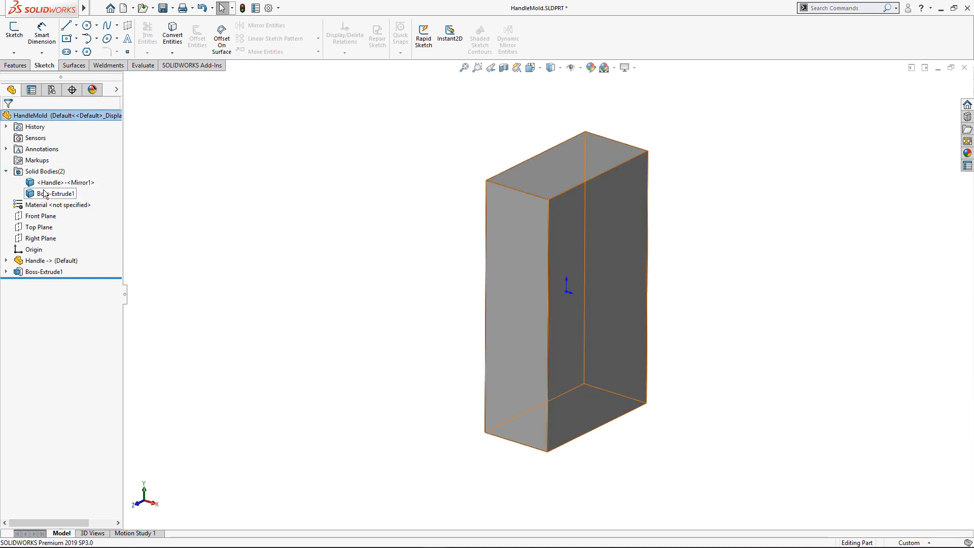
mouse_move(364, 256)
middle_down()
mouse_move(415, 272)
mouse_move(353, 242)
middle_up()
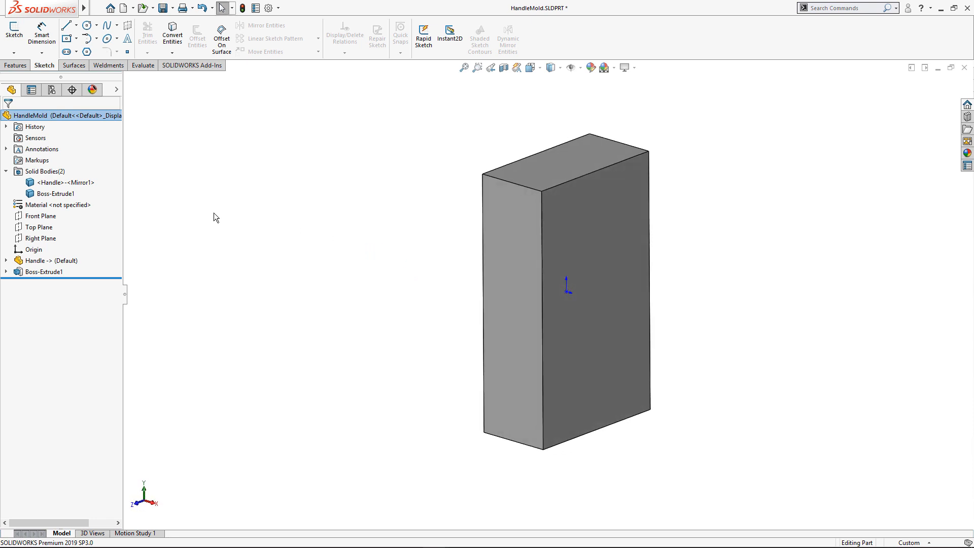
click(68, 183)
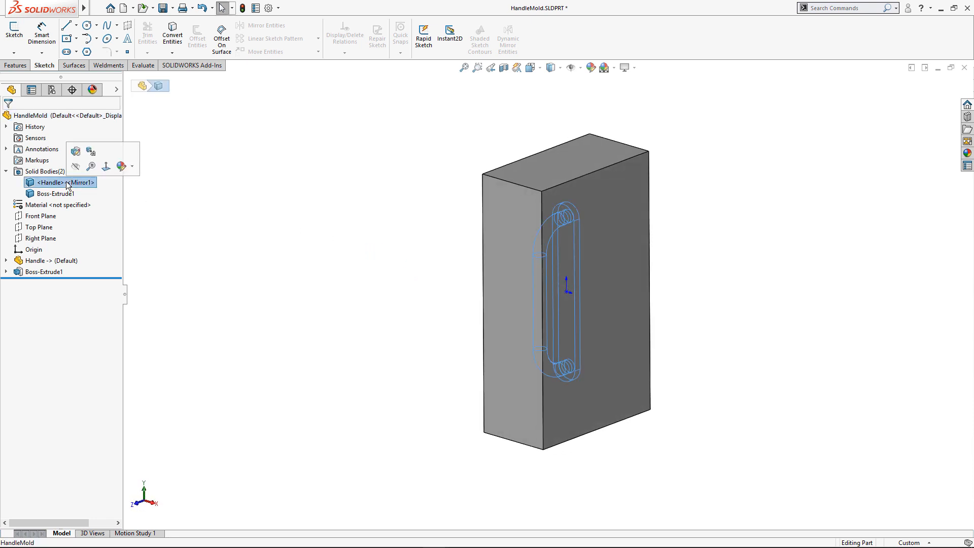
click(270, 265)
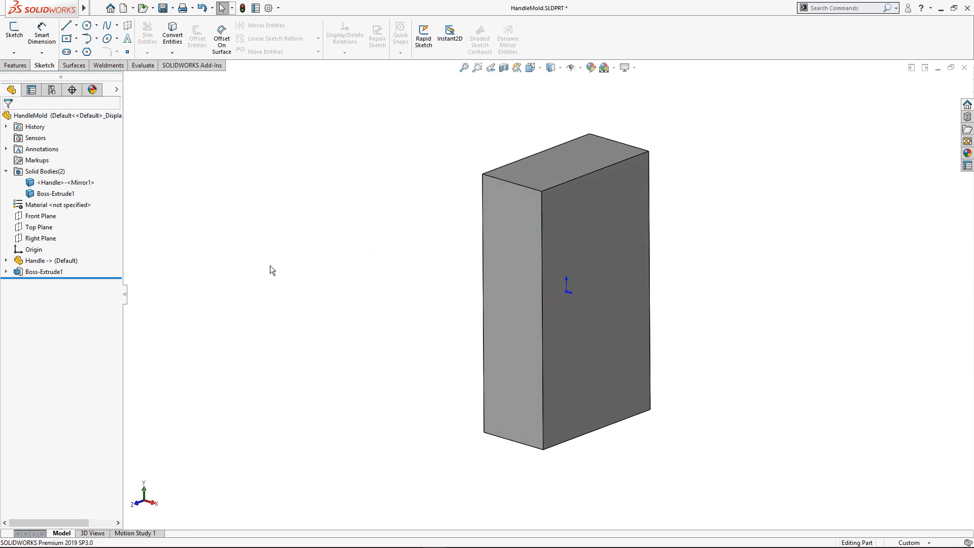
right_click(60, 197)
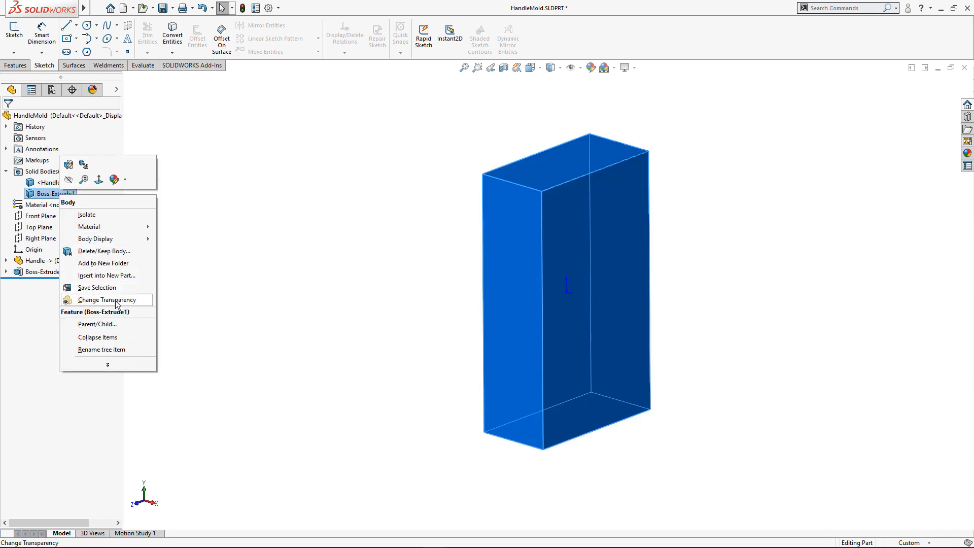
click(107, 300)
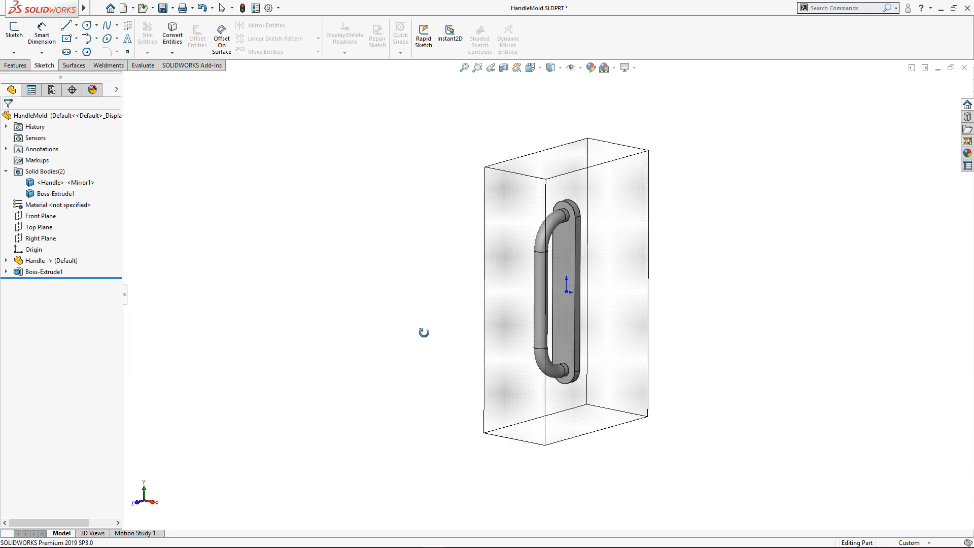
middle_drag(424, 333, 423, 344)
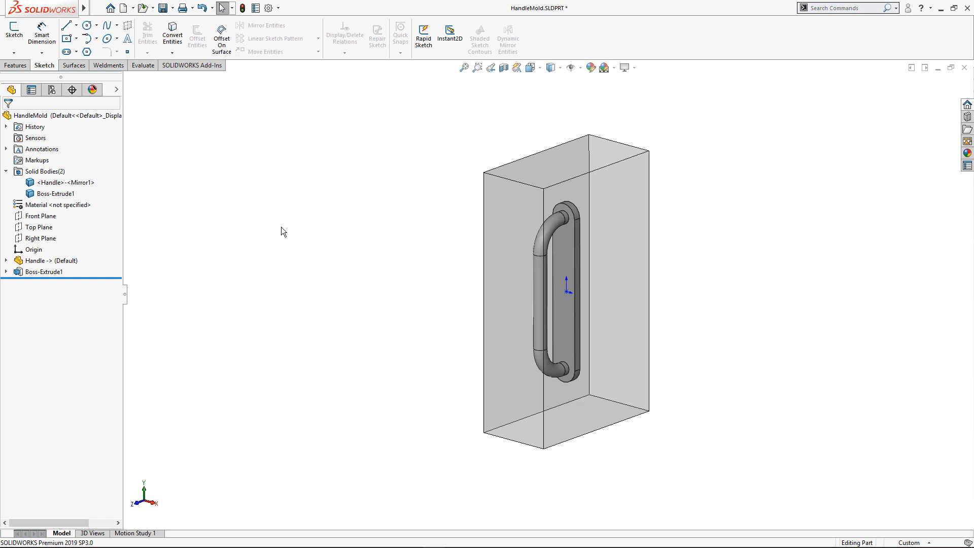
Step: Subtract the handle body from the extruded block with the Combine feature, using the block as the main body
mouse_move(84, 7)
click(156, 8)
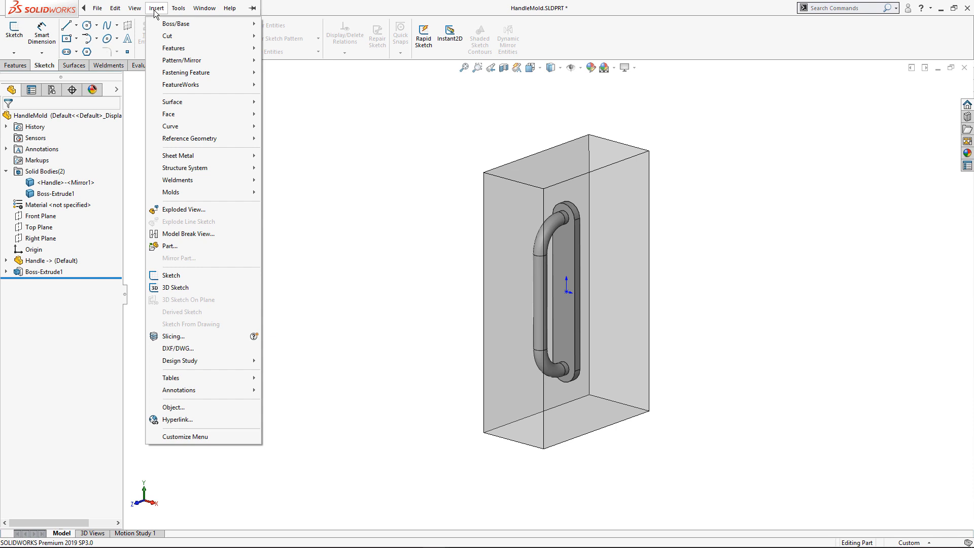
mouse_move(168, 50)
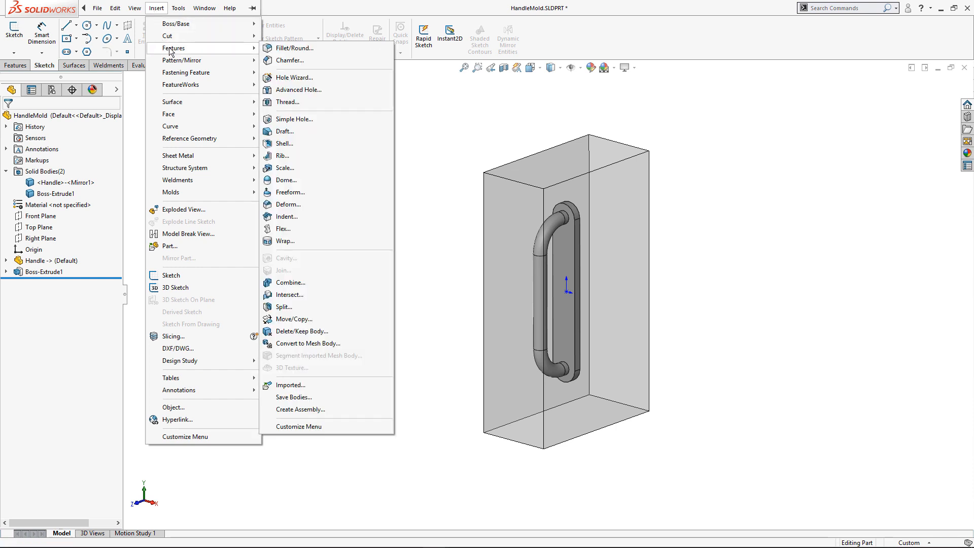
click(301, 285)
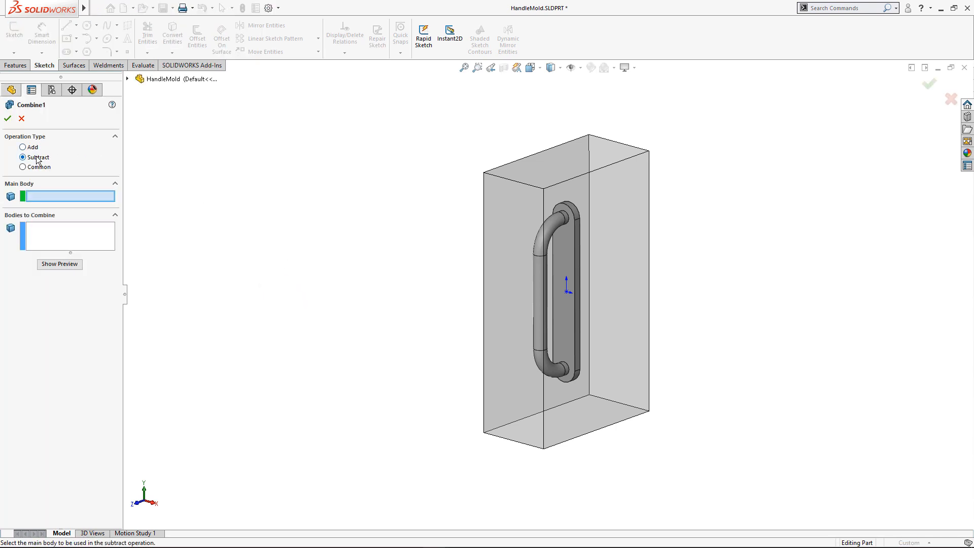
click(615, 163)
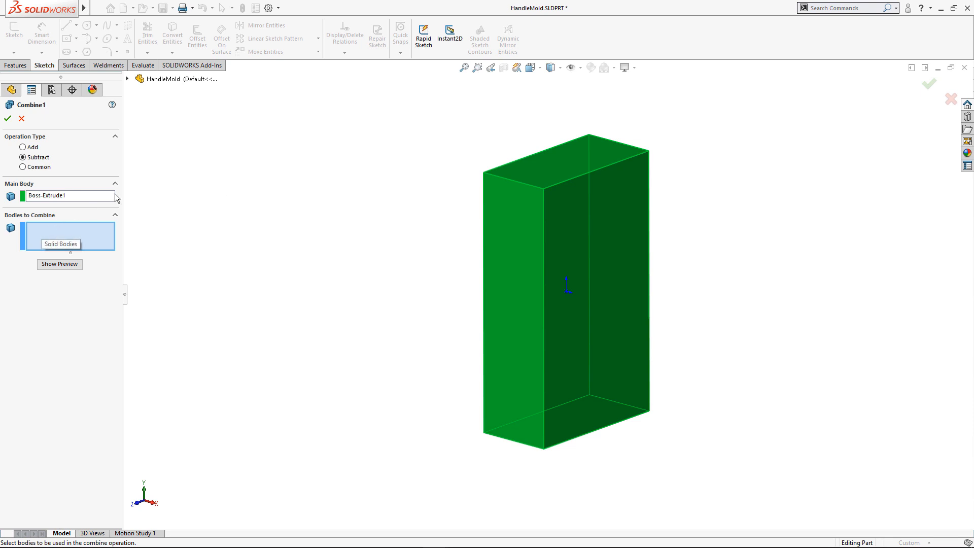
click(127, 79)
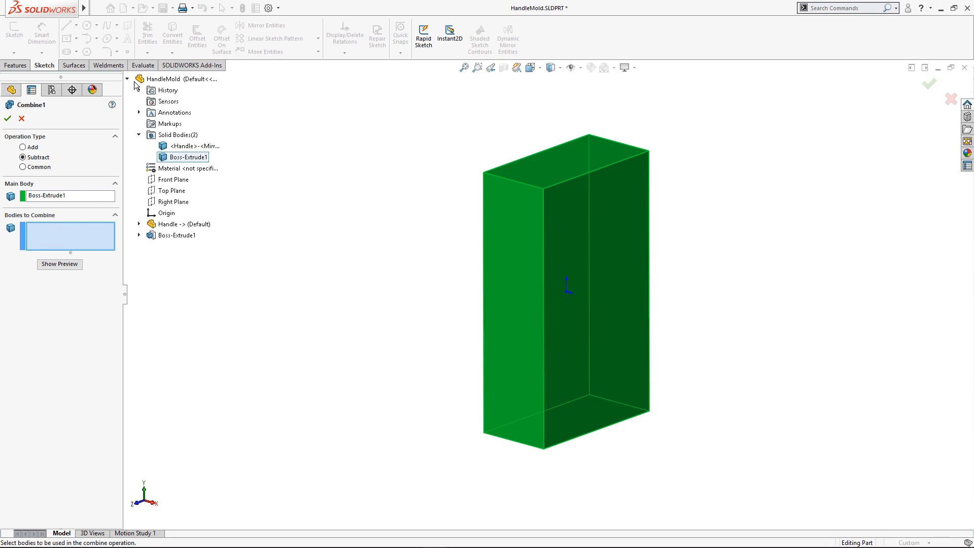
click(191, 148)
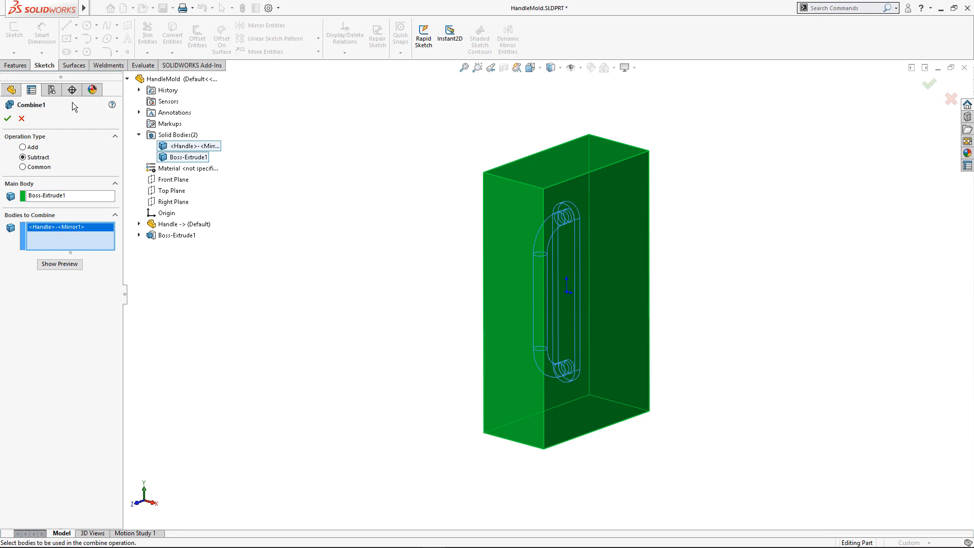
click(8, 119)
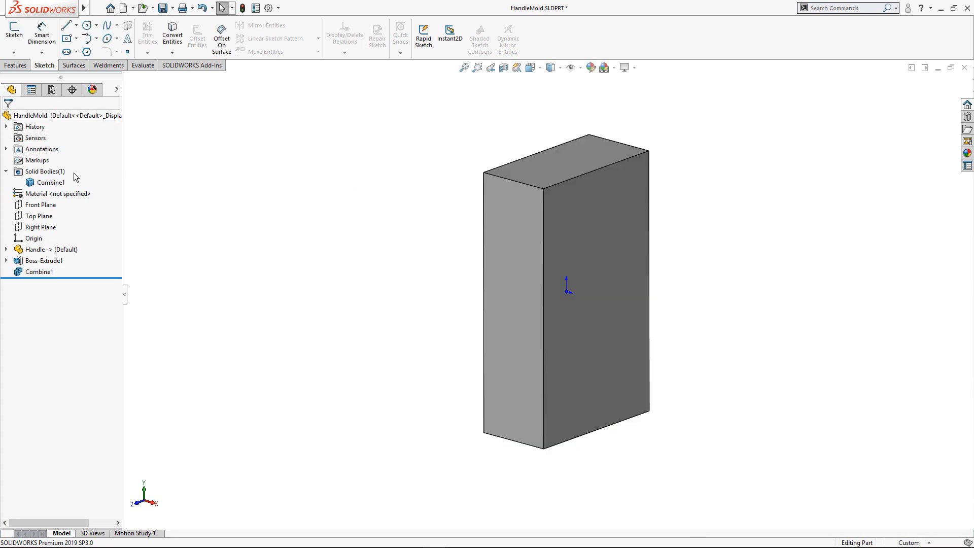
Step: Inspect the block's cavity in a section view, offsetting the Front Plane about 0.74 in and trying the Top and Right Planes; discard the section
click(41, 183)
key(ctrl)
key(ctrl)
click(503, 69)
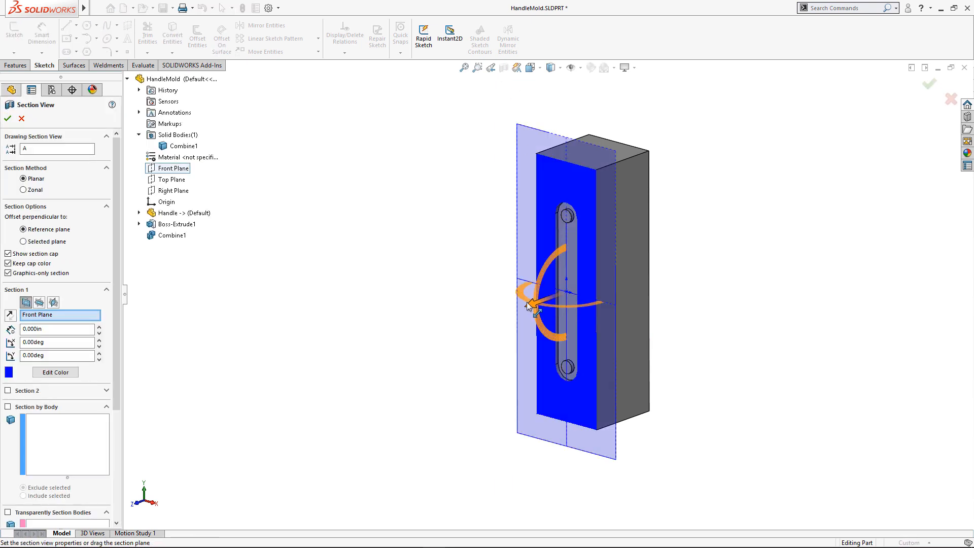
drag(528, 305, 509, 311)
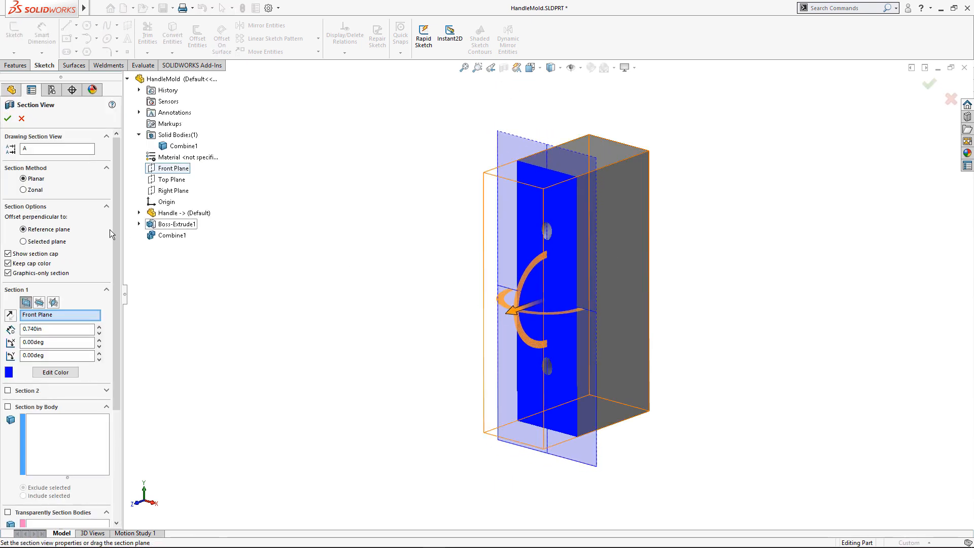
click(39, 302)
click(54, 302)
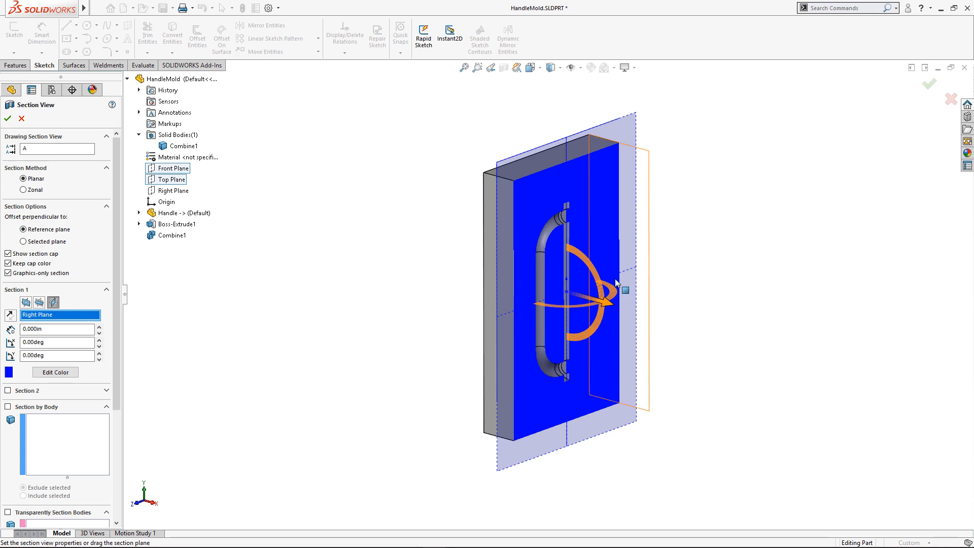
middle_drag(616, 283, 594, 274)
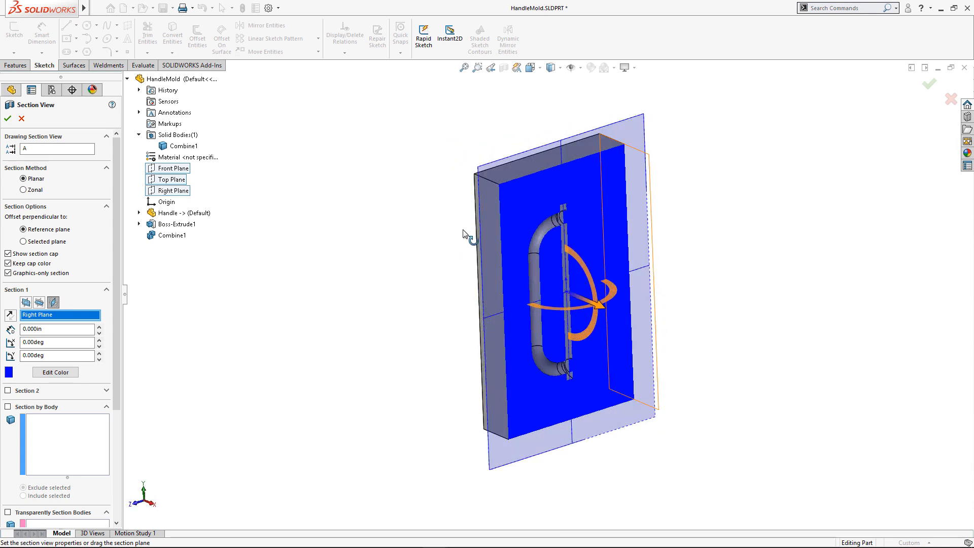
click(22, 119)
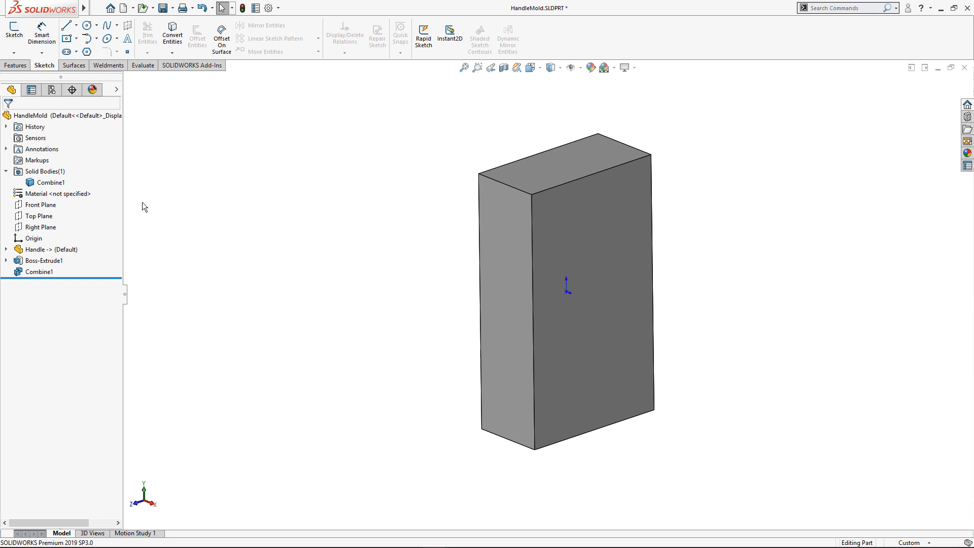
Step: Split the mold block into two bodies with the Split feature, using the Right Plane as the trim tool and keeping both resulting bodies
click(42, 229)
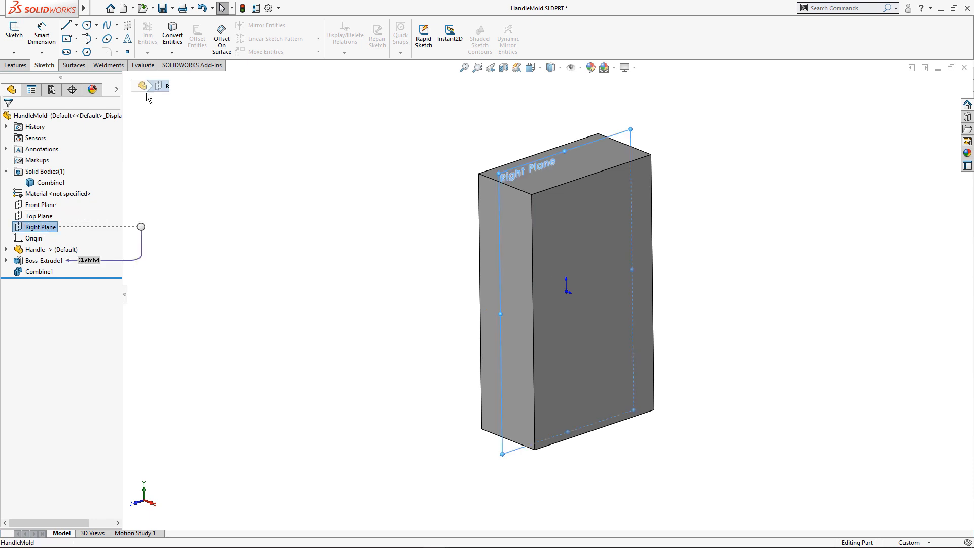
click(101, 8)
mouse_move(157, 8)
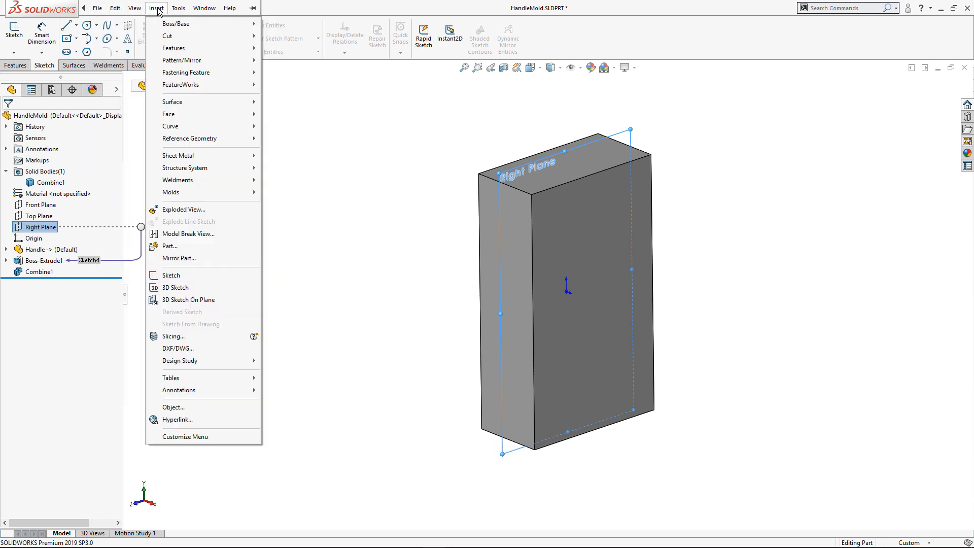
mouse_move(164, 49)
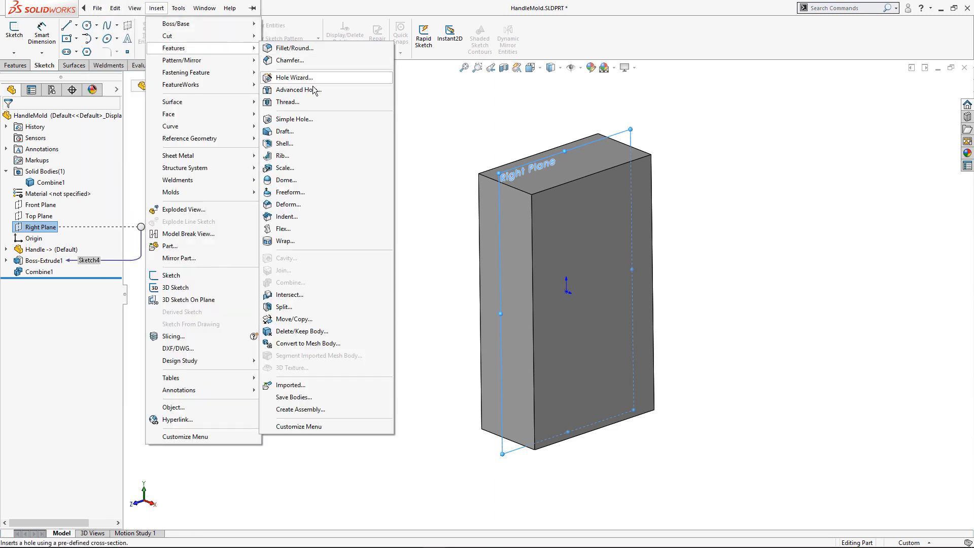
click(294, 310)
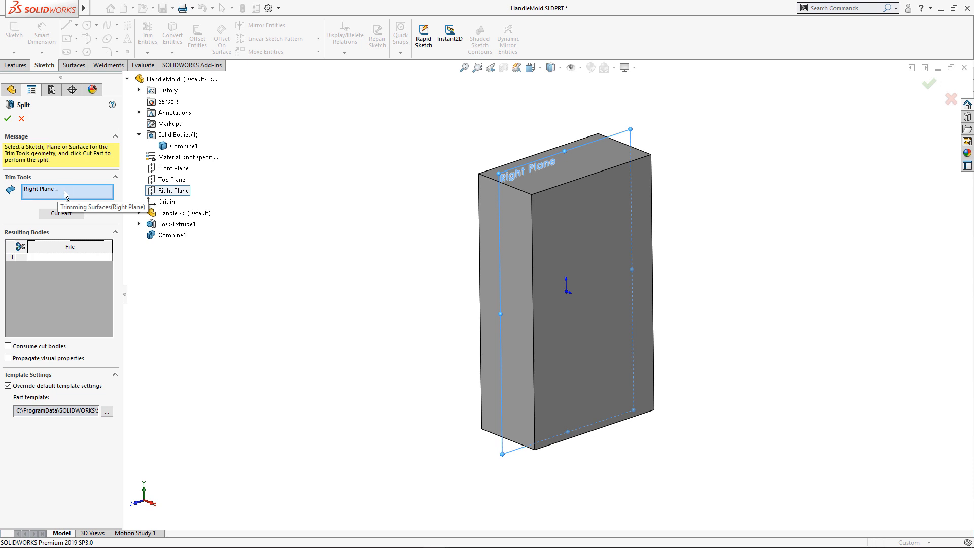
click(68, 214)
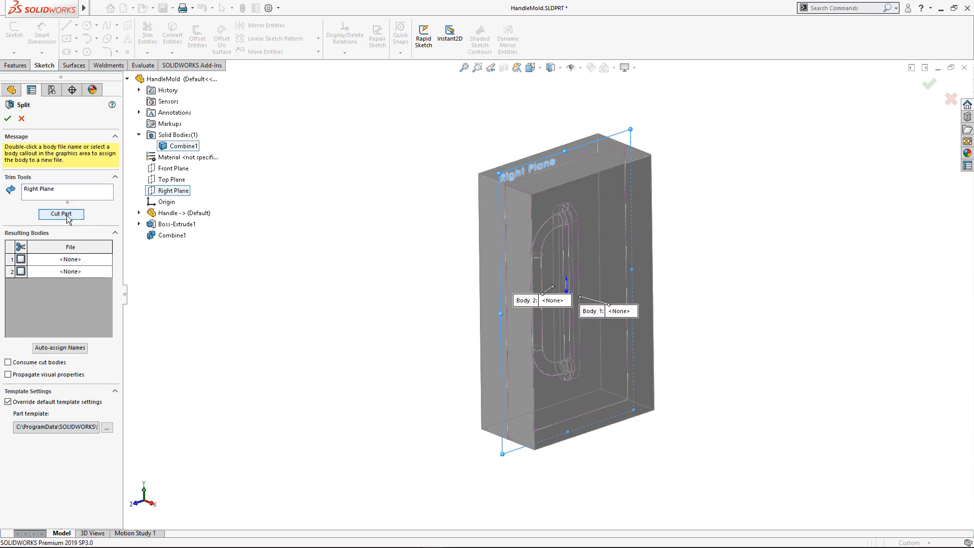
click(21, 260)
click(21, 272)
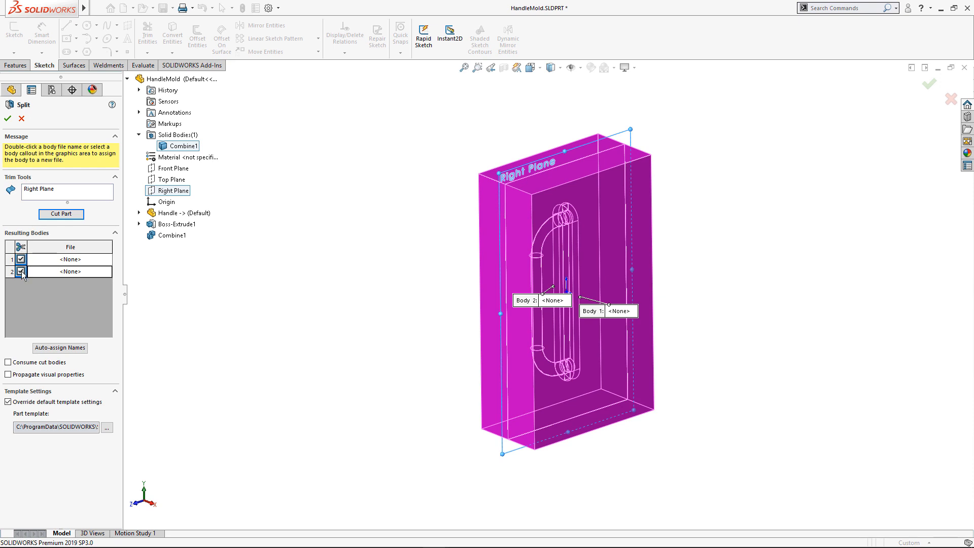
click(8, 119)
click(301, 172)
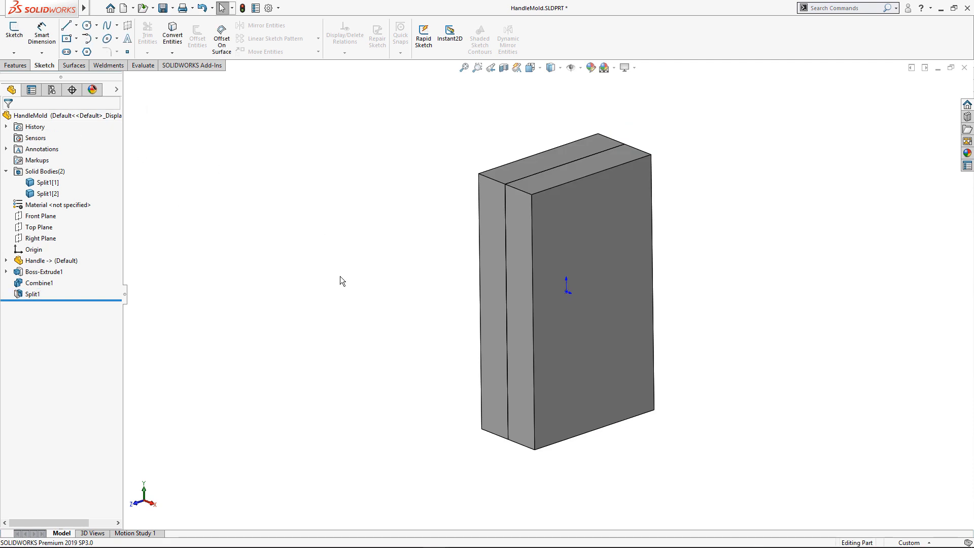
Step: Make the Split1[1] half of the mold transparent to expose the handle cavity
right_click(47, 183)
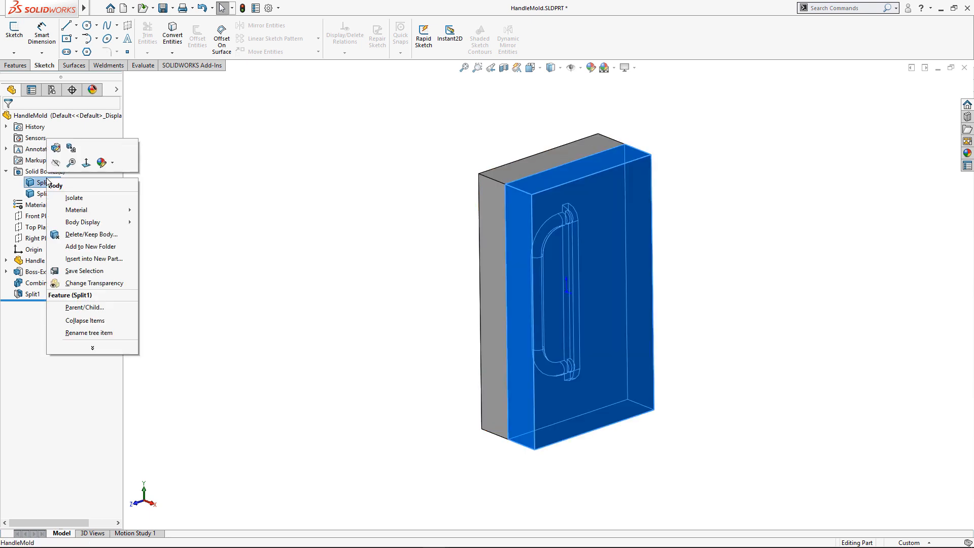
click(86, 284)
middle_drag(389, 264, 423, 281)
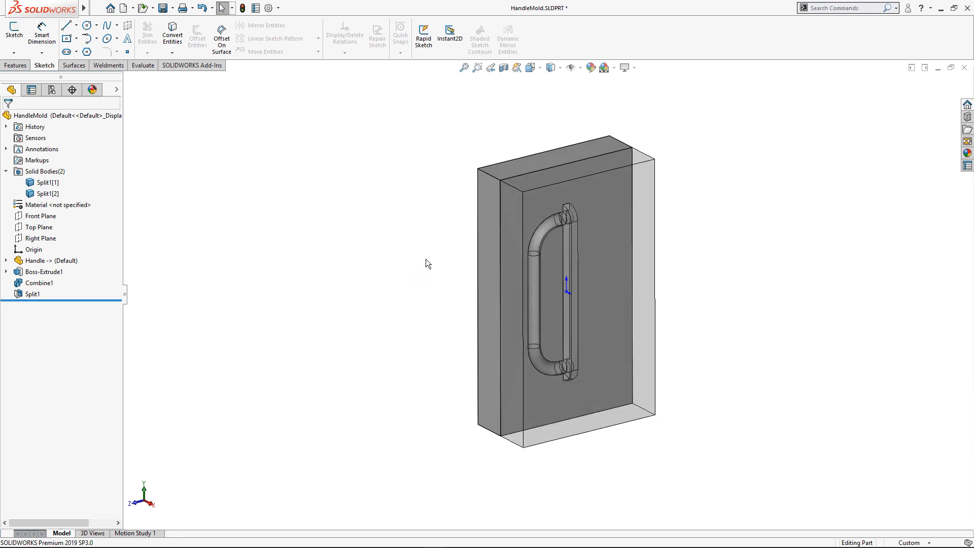
Step: Create an exploded view in the Default configuration that moves the transparent mold half about 4.48 in along X
click(53, 90)
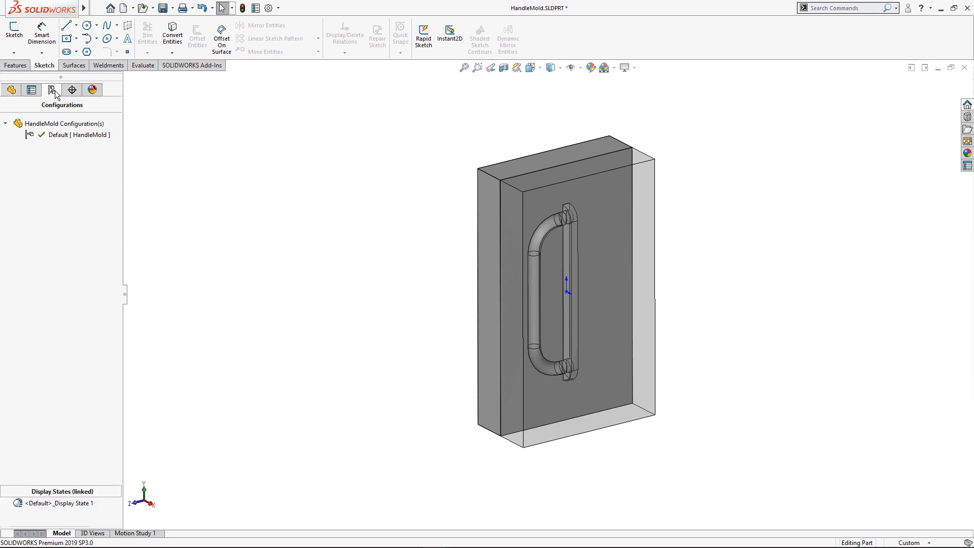
right_click(53, 136)
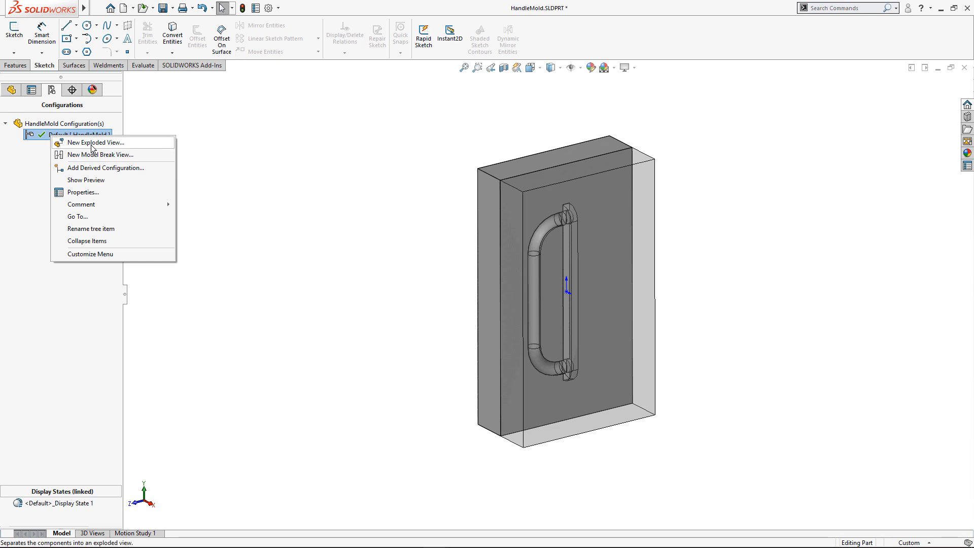
click(92, 143)
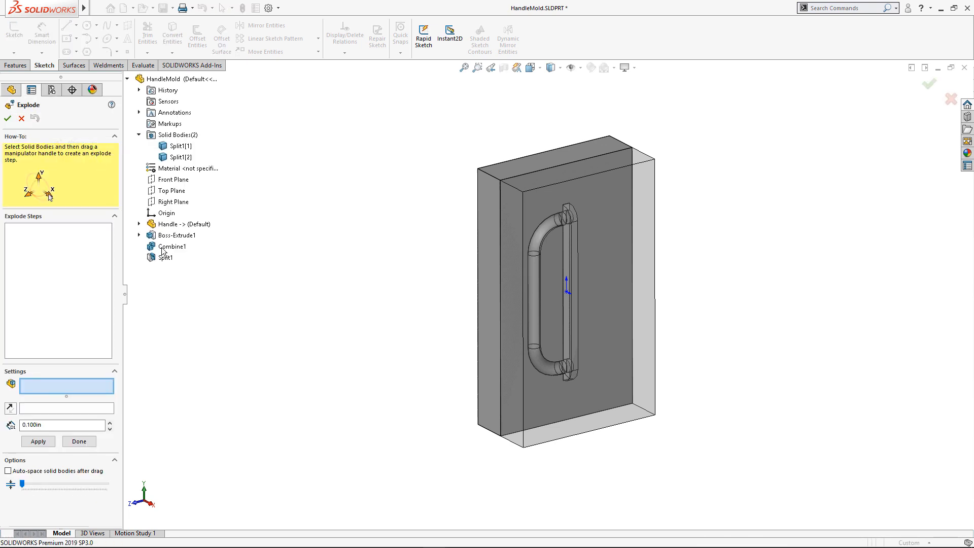
click(656, 413)
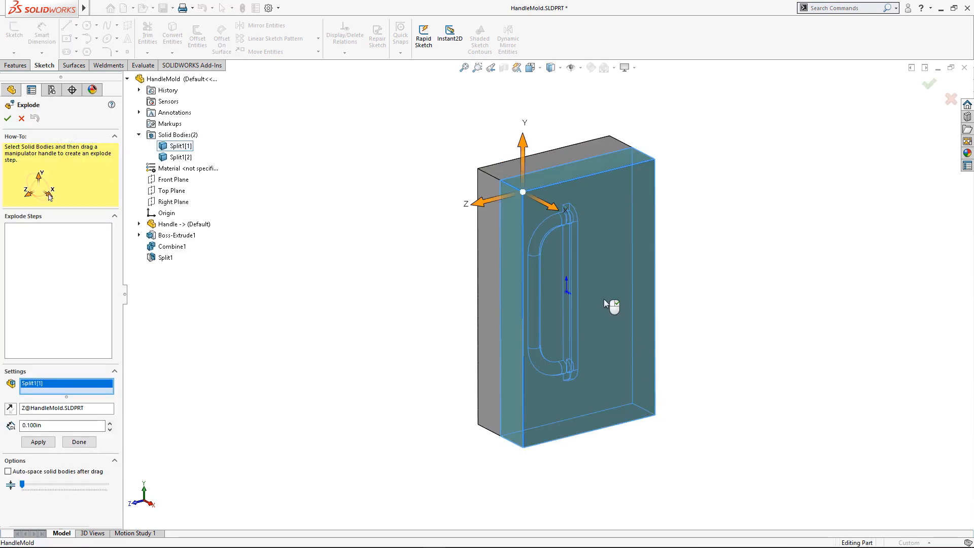
drag(556, 211, 662, 256)
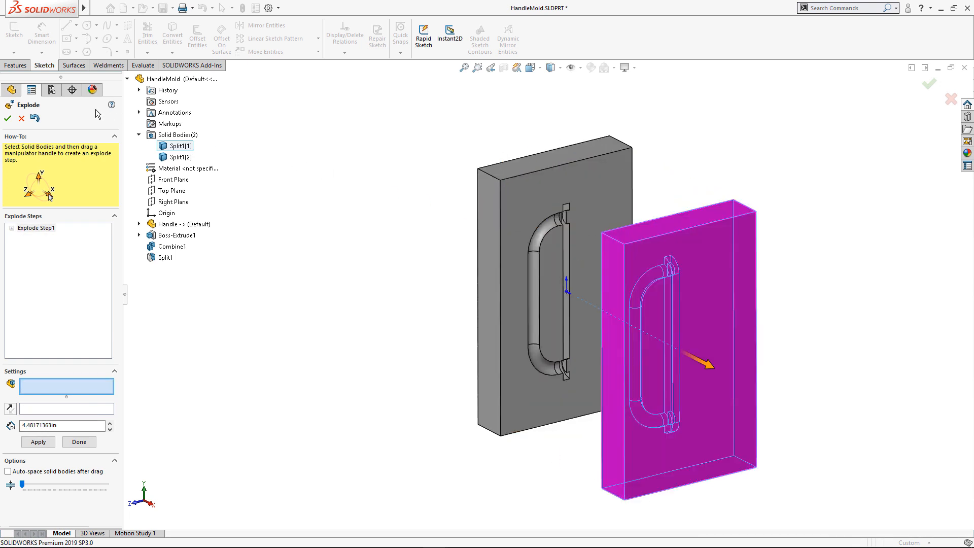
click(10, 117)
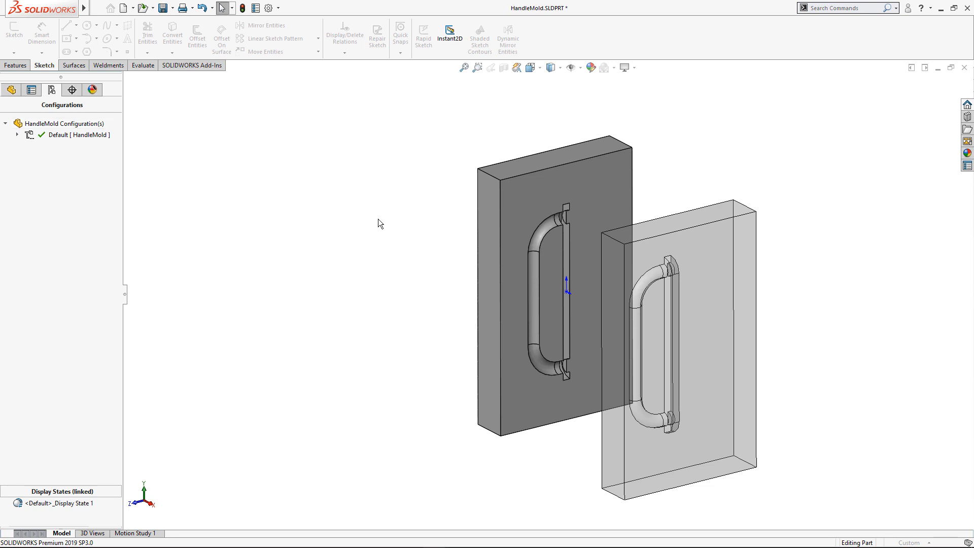
mouse_move(609, 317)
middle_down()
mouse_move(615, 294)
mouse_move(685, 284)
mouse_move(746, 294)
mouse_move(626, 285)
mouse_move(609, 312)
middle_up()
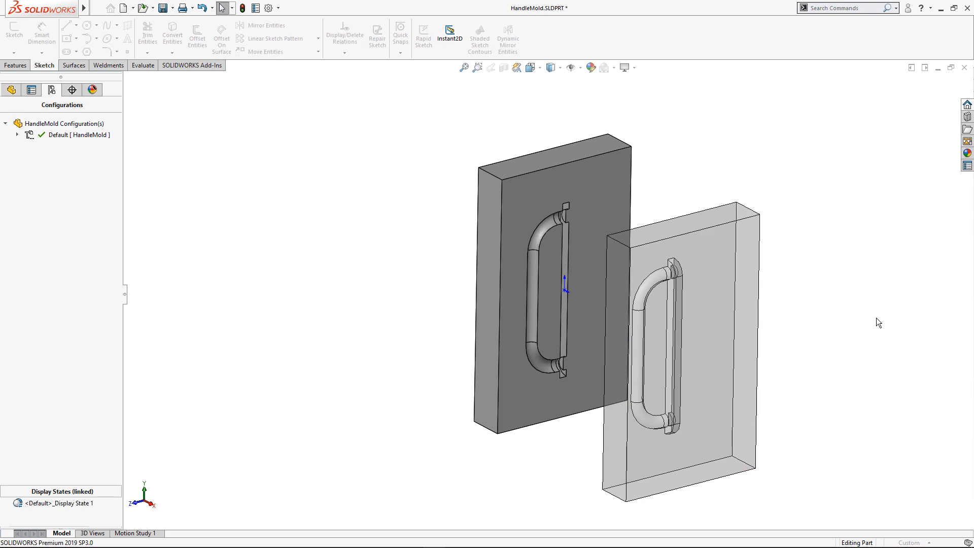
key(f)
click(11, 90)
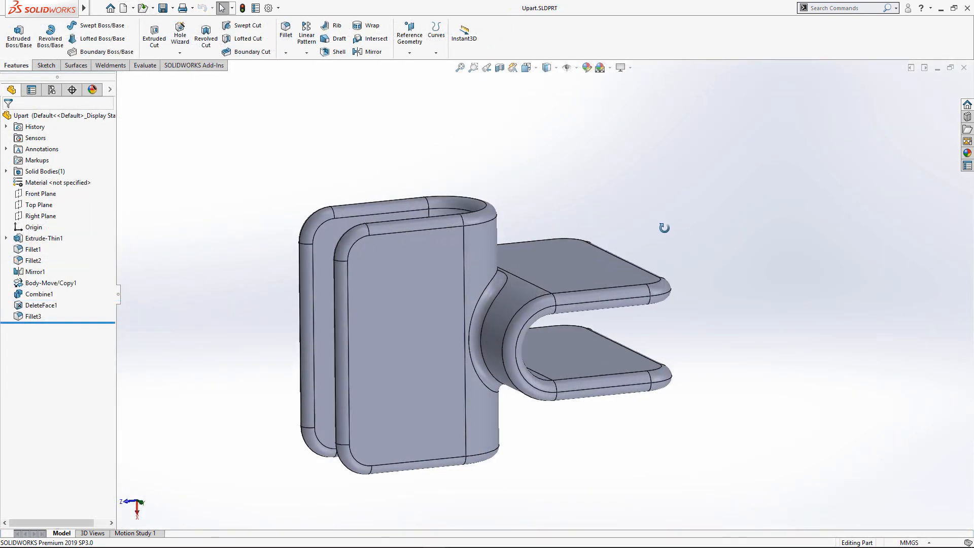
Step: Examine the Upart model from several angles, and switch to the UPartMold part to view its exploded mold bodies
middle_drag(664, 228, 669, 243)
scroll(705, 330, up, 3)
scroll(655, 352, down, 1)
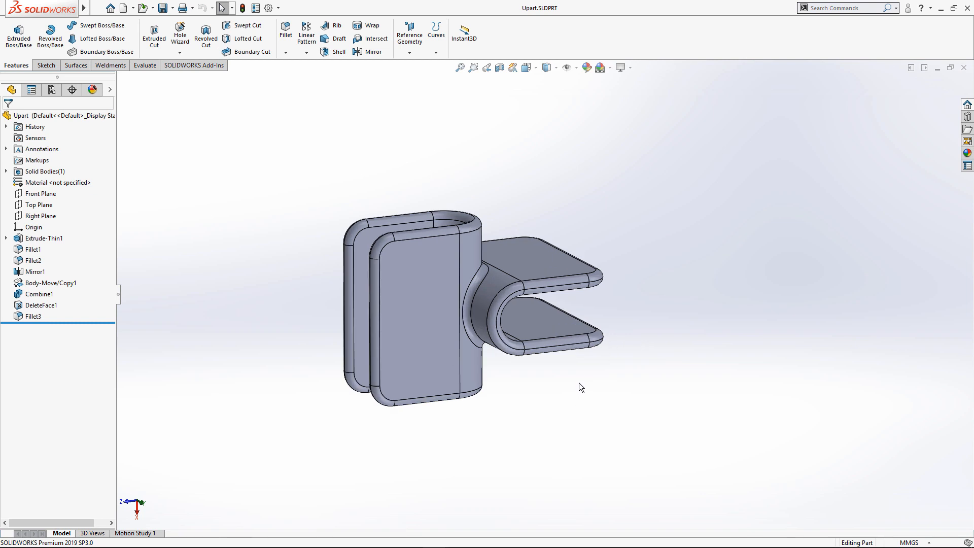
key(ctrl+Tab)
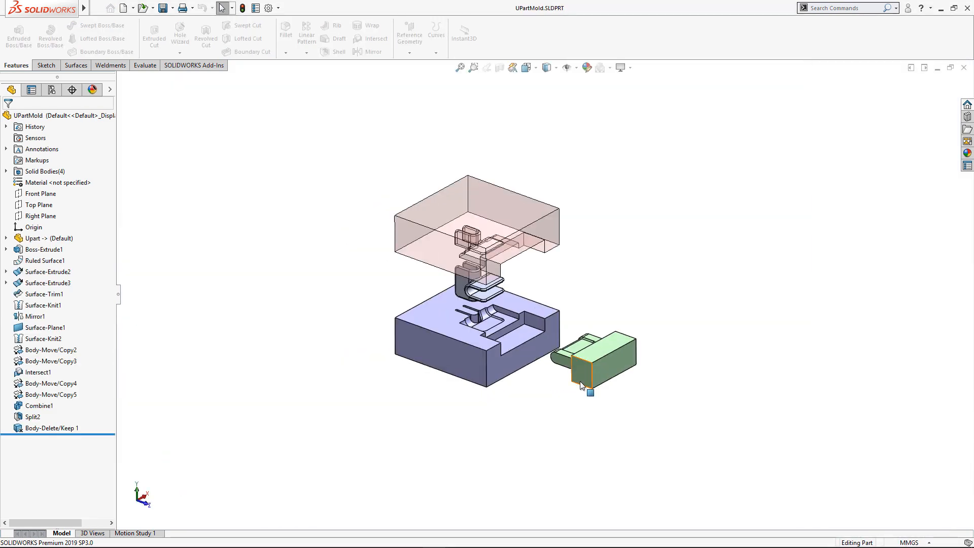
scroll(561, 287, down, 2)
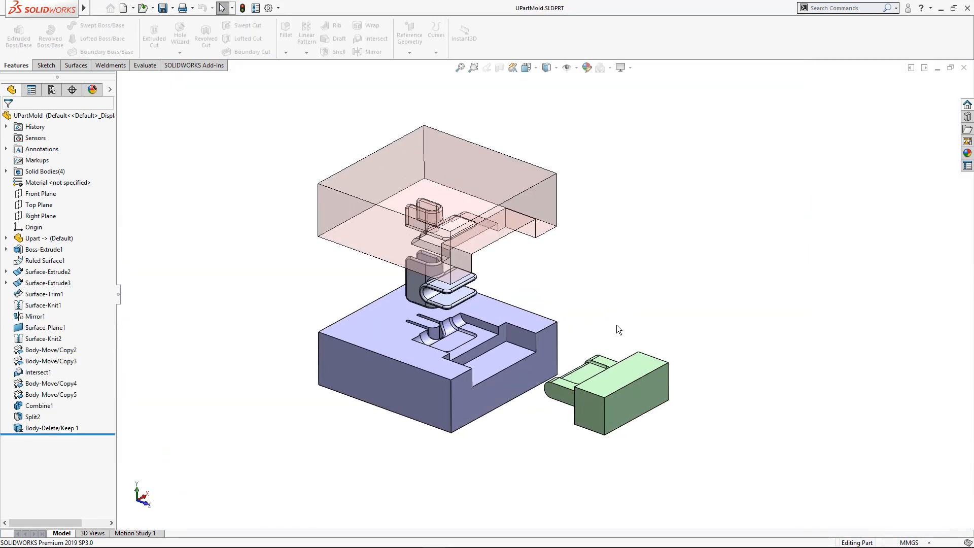
middle_drag(617, 325, 616, 302)
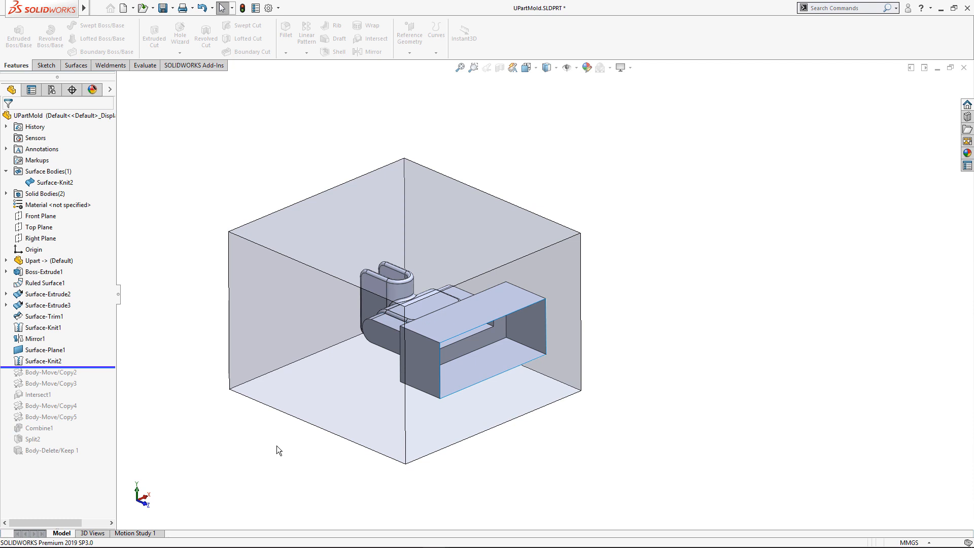
Step: Examine the knitted surface inside the rolled-back mold block, and roll the model forward past Body-Delete/Keep 1 to the end of the history
mouse_move(444, 465)
middle_down()
mouse_move(435, 406)
mouse_move(437, 450)
mouse_move(437, 427)
middle_up()
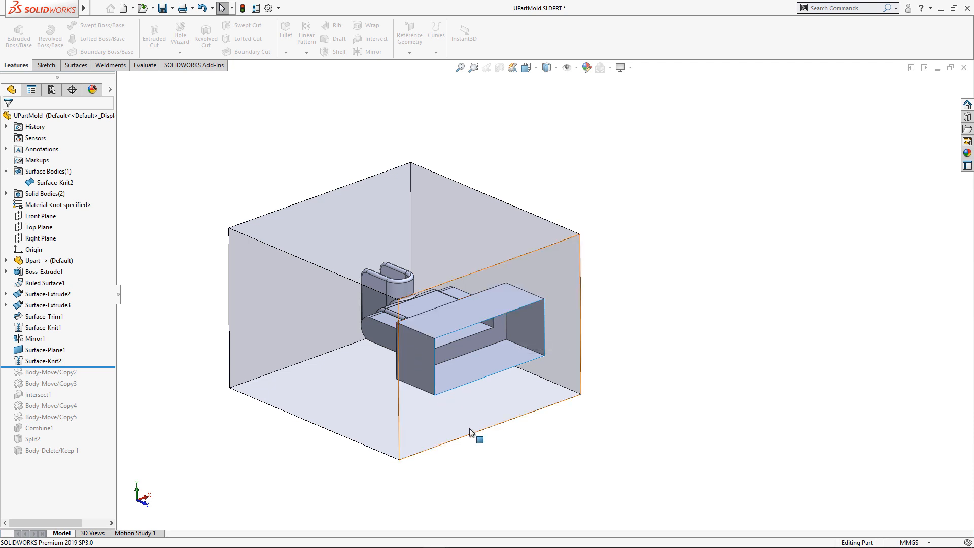
drag(98, 367, 101, 455)
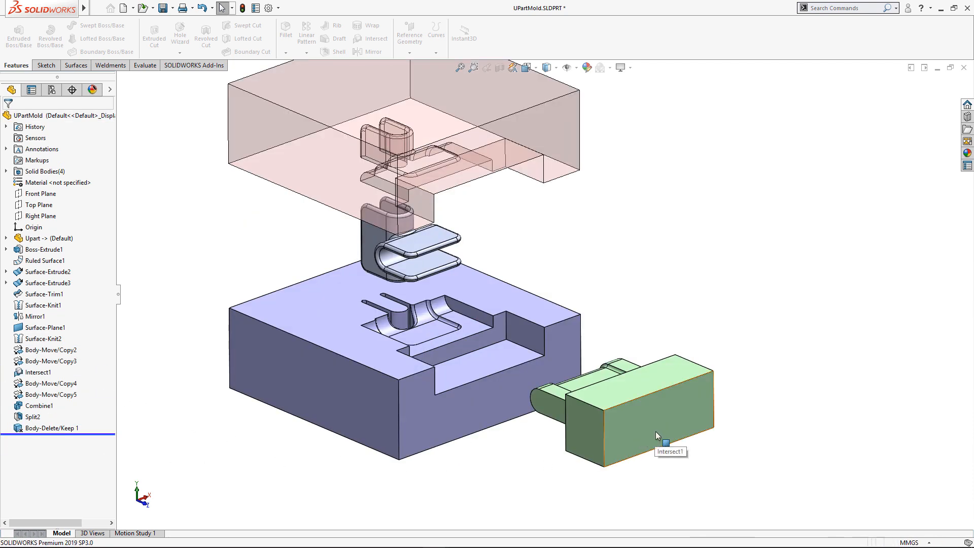
key(f)
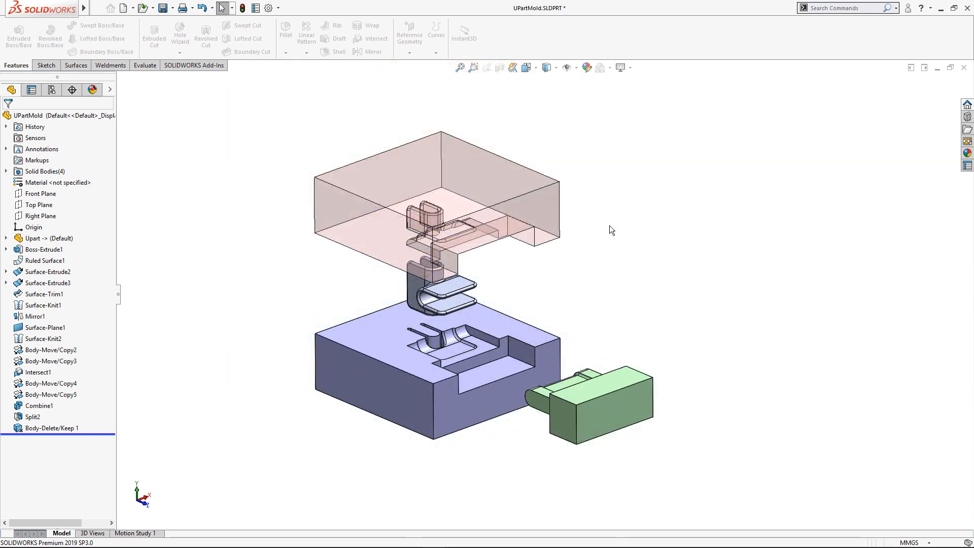